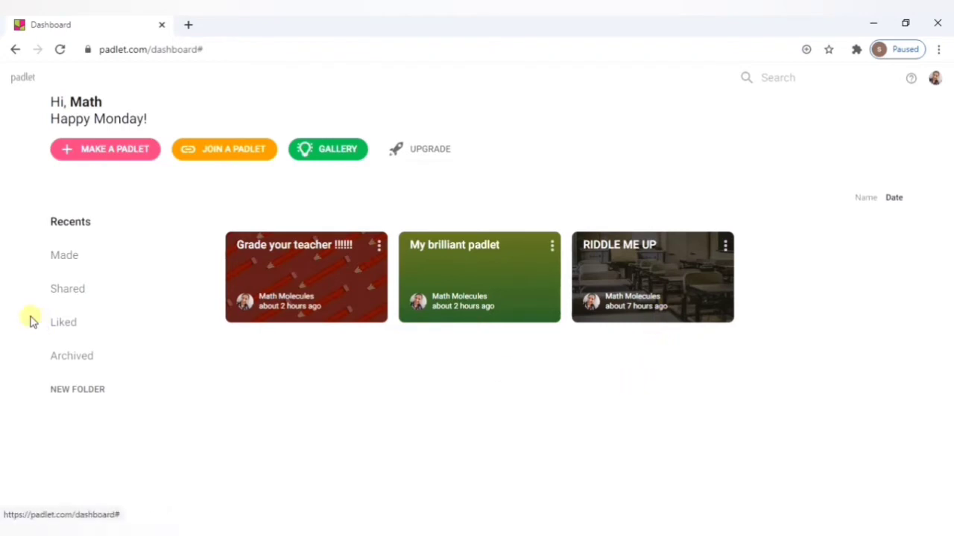
# - Make a new blank padlet using the Wall layout
pyautogui.click(118, 156)
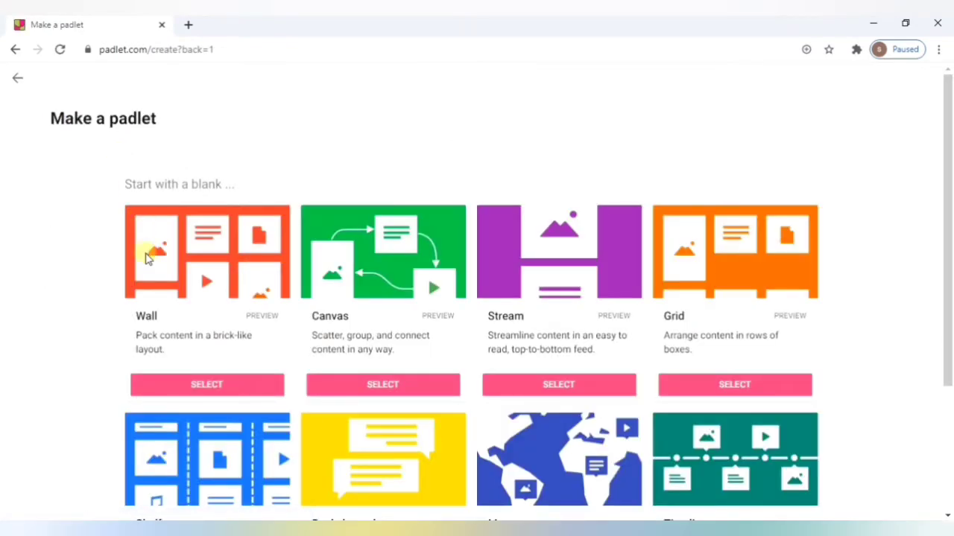
pyautogui.moveTo(949, 252); pyautogui.dragTo(950, 324)
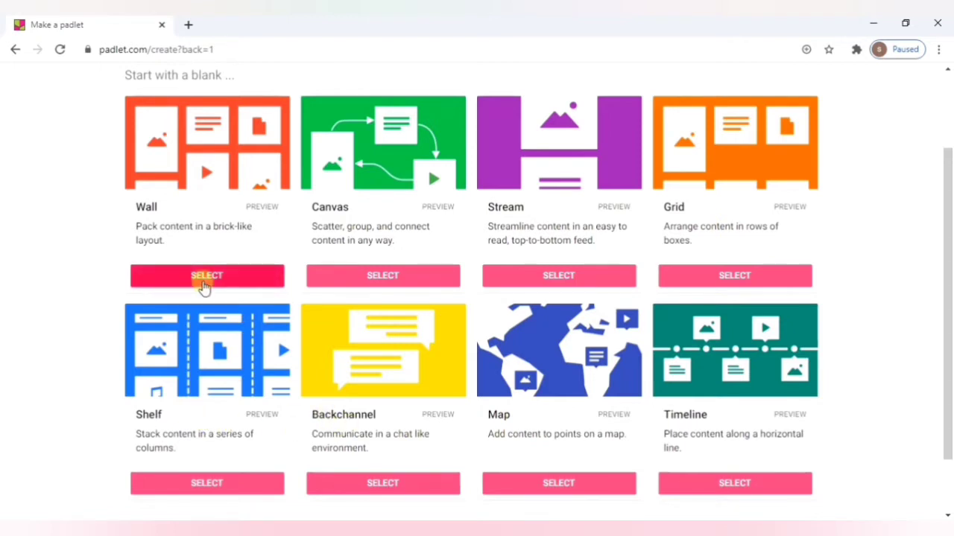
pyautogui.click(205, 276)
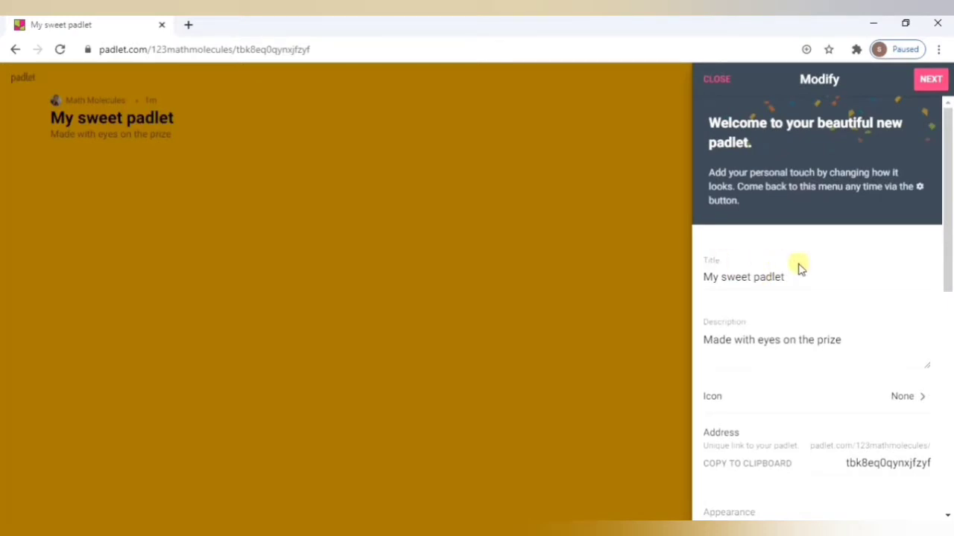
# - Change the padlet's title to "My padlet trial"
pyautogui.click(754, 277)
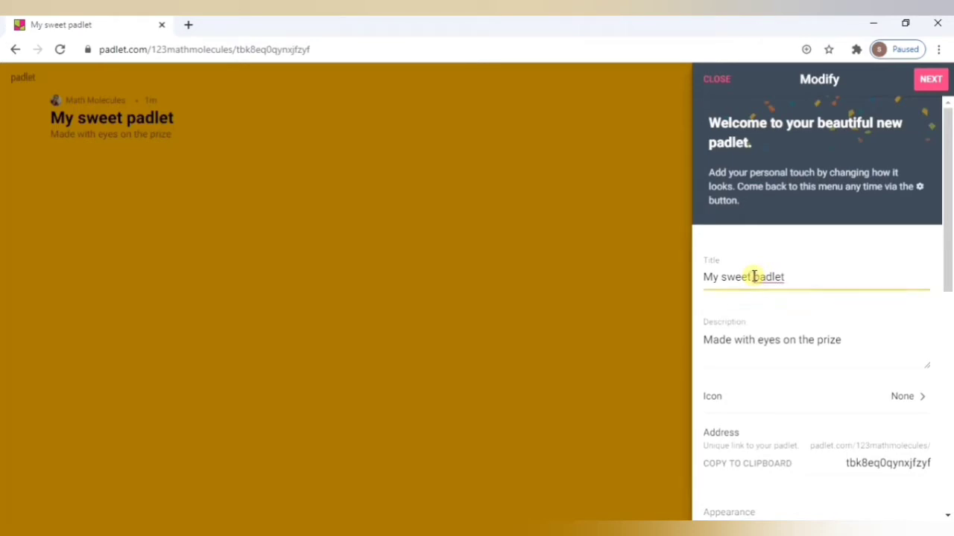
pyautogui.press('BackSpace')
pyautogui.press('BackSpace')
pyautogui.press('BackSpace')
pyautogui.press('BackSpace')
pyautogui.press('BackSpace')
pyautogui.press('BackSpace')
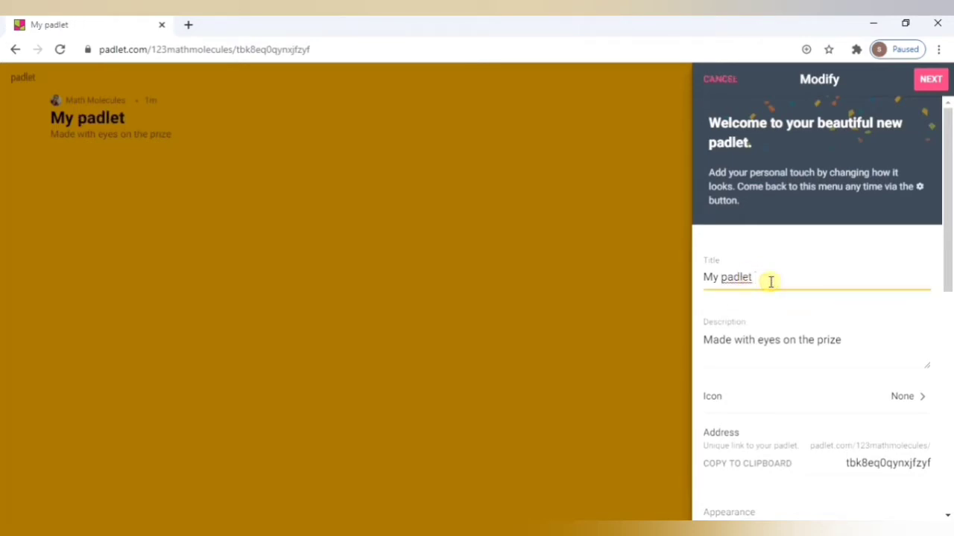
pyautogui.write('trial')
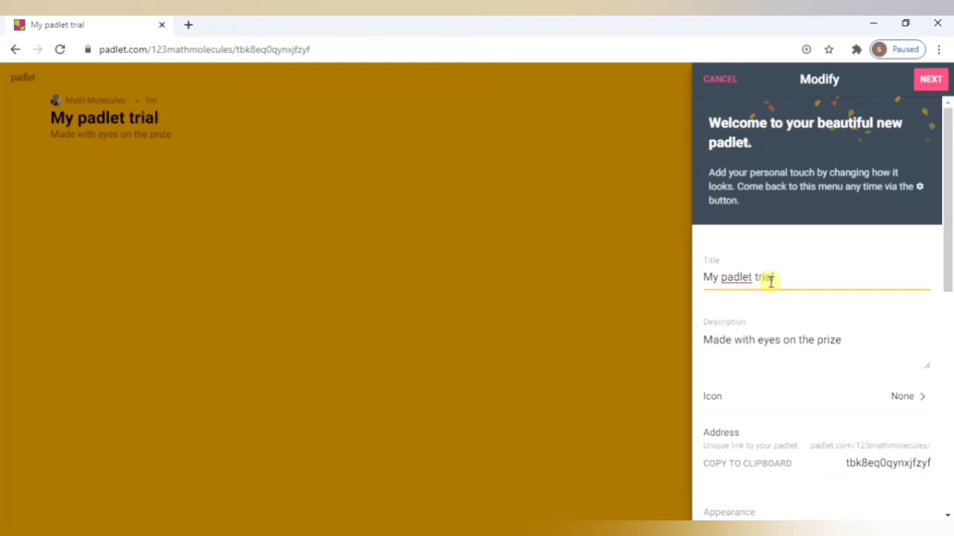
# - Replace the padlet's description with "Enter your feedback"
pyautogui.click(850, 342)
pyautogui.press('BackSpace')
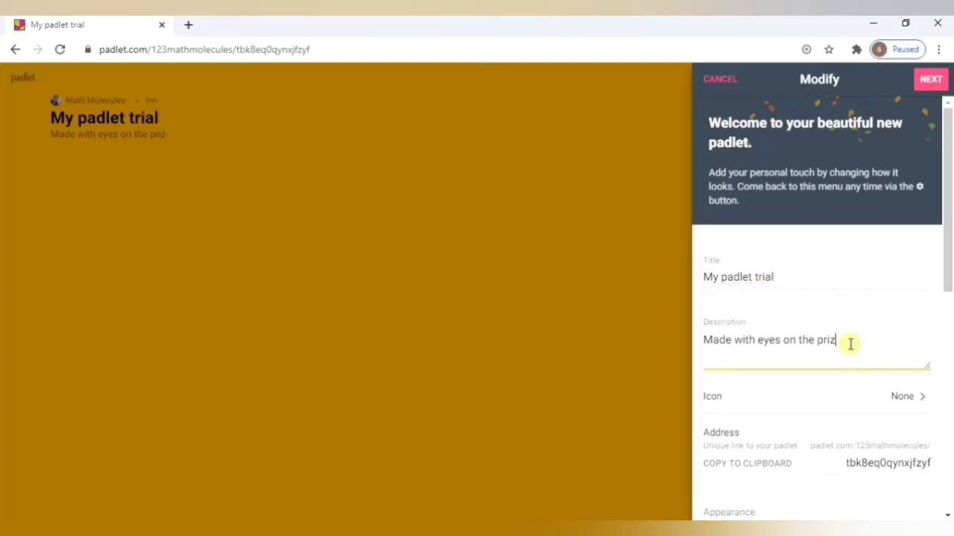
pyautogui.press('BackSpace')
pyautogui.press('BackSpace')
pyautogui.press('BackSpace')
pyautogui.press('BackSpace')
pyautogui.press('BackSpace')
pyautogui.press('BackSpace')
pyautogui.press('BackSpace')
pyautogui.press('BackSpace')
pyautogui.press('BackSpace')
pyautogui.press('BackSpace')
pyautogui.press('BackSpace')
pyautogui.press('BackSpace')
pyautogui.press('BackSpace')
pyautogui.press('BackSpace')
pyautogui.press('BackSpace')
pyautogui.press('BackSpace')
pyautogui.press('BackSpace')
pyautogui.press('BackSpace')
pyautogui.press('BackSpace')
pyautogui.press('BackSpace')
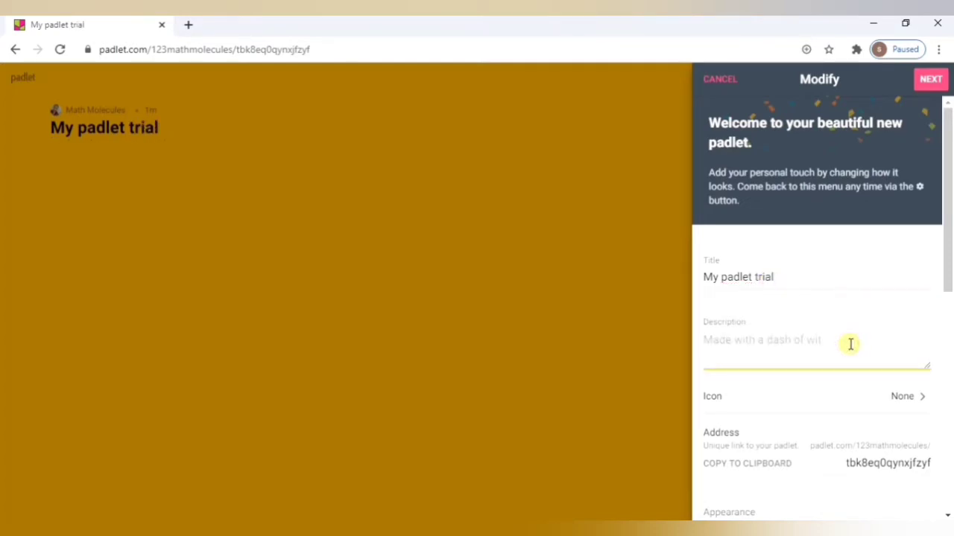
pyautogui.write('Enter')
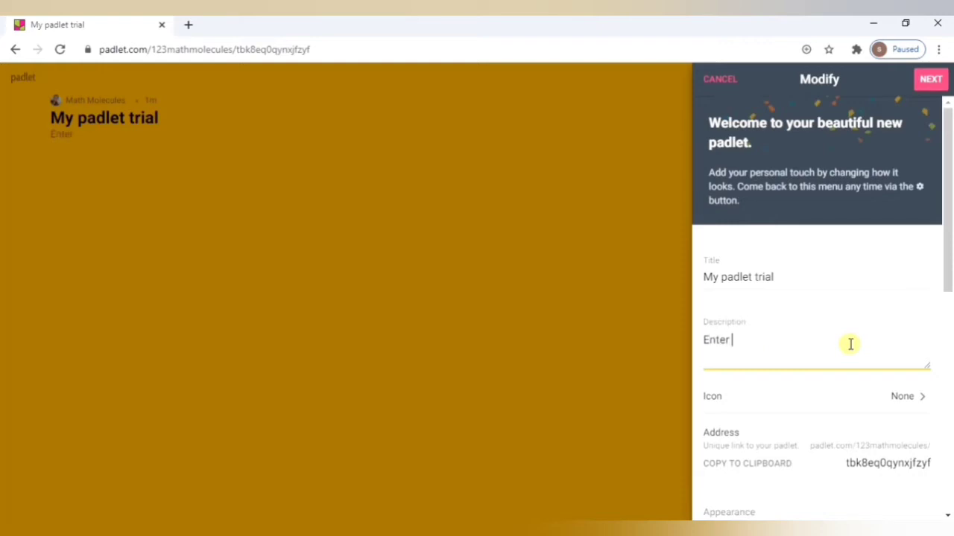
pyautogui.write(' your feedback')
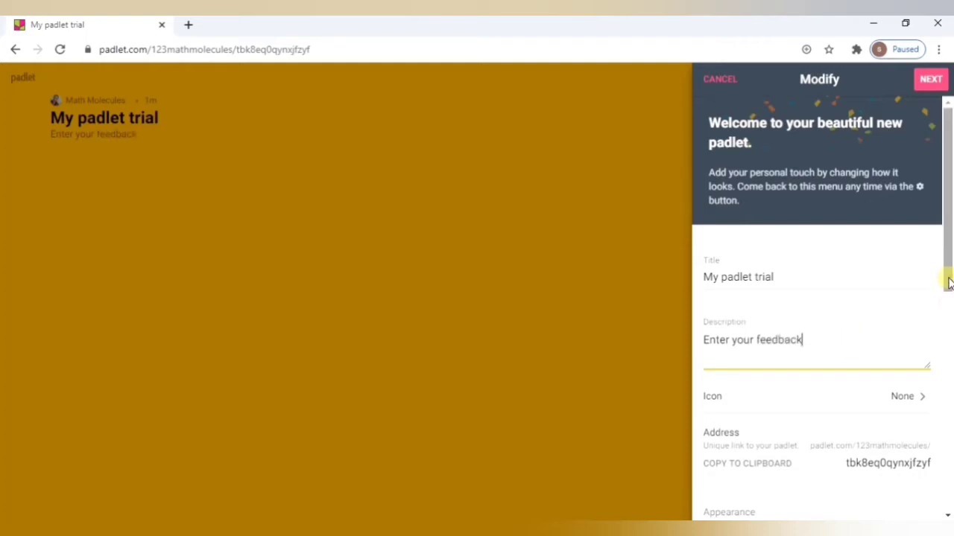
# - Add a custom padlet icon from the GIF image search, choosing the kitten GIF captioned "OMG"
pyautogui.moveTo(949, 279); pyautogui.dragTo(951, 316)
pyautogui.click(727, 305)
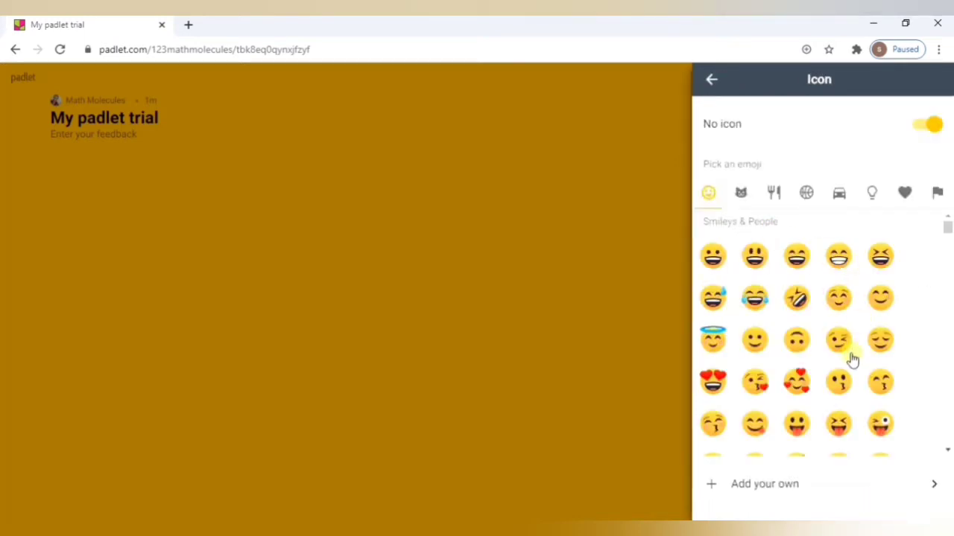
pyautogui.click(775, 485)
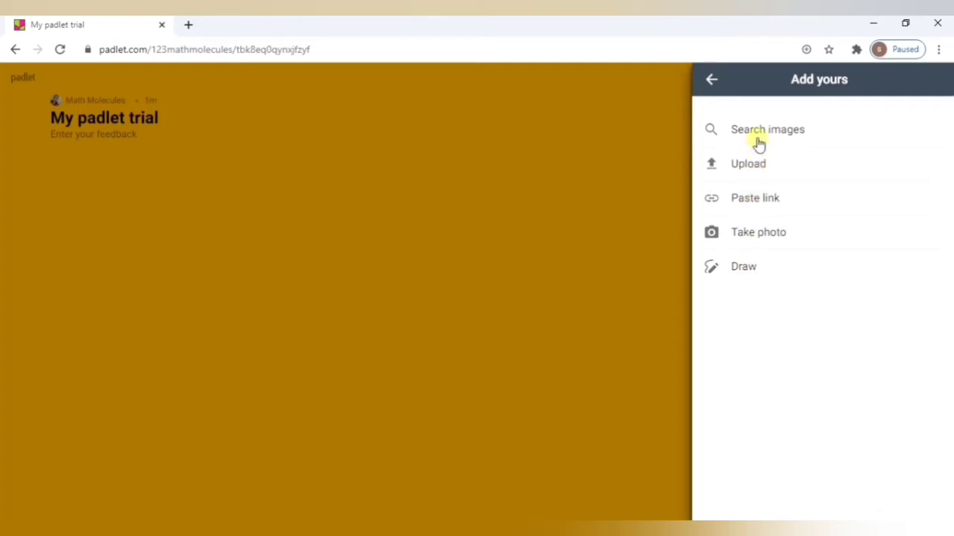
pyautogui.click(758, 131)
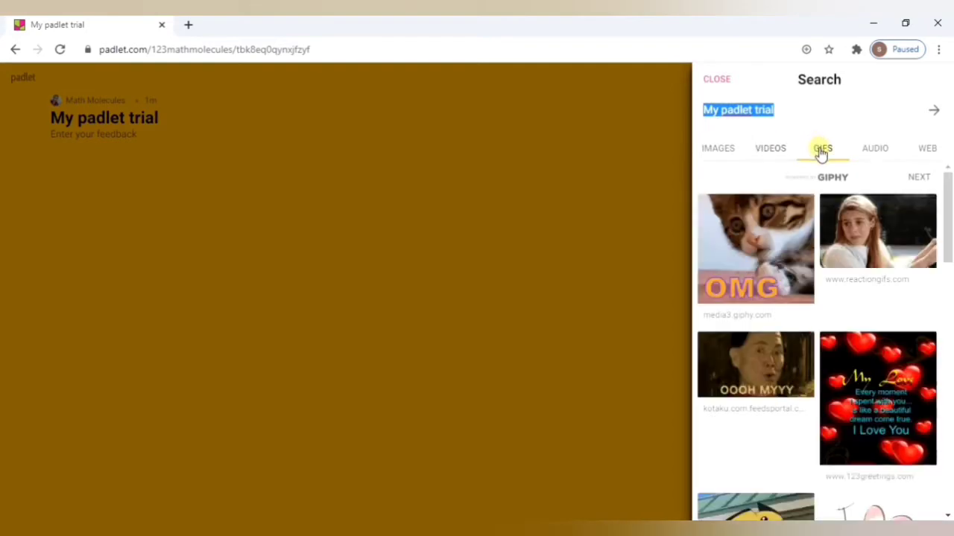
pyautogui.click(821, 150)
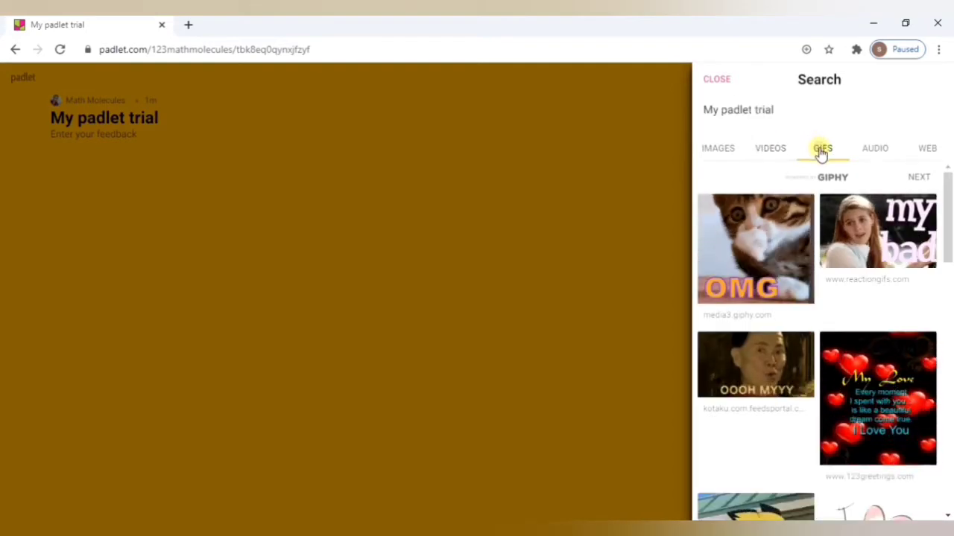
pyautogui.click(771, 234)
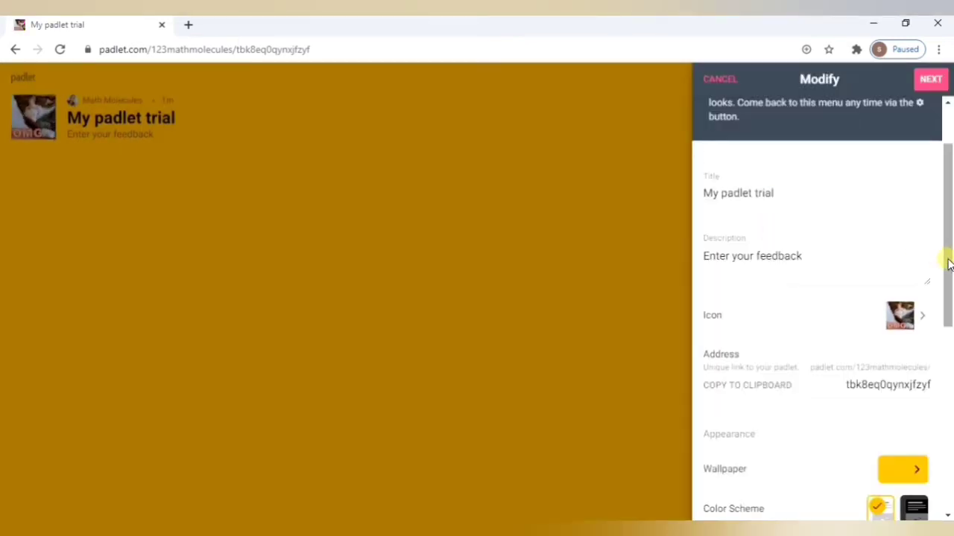
# - Set the padlet's wallpaper to the horizontal blue-to-yellow gradient and return to the Modify settings
pyautogui.moveTo(947, 261); pyautogui.dragTo(951, 352)
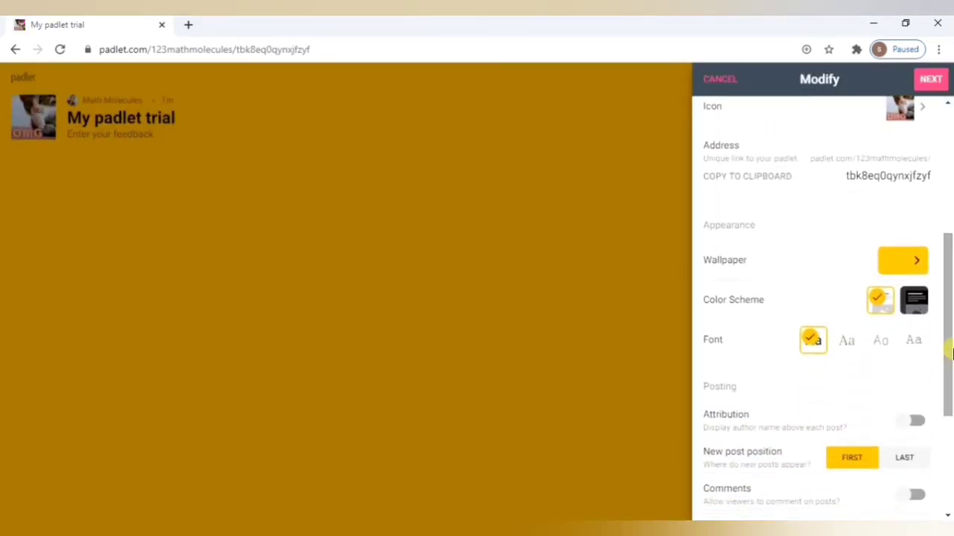
pyautogui.click(897, 266)
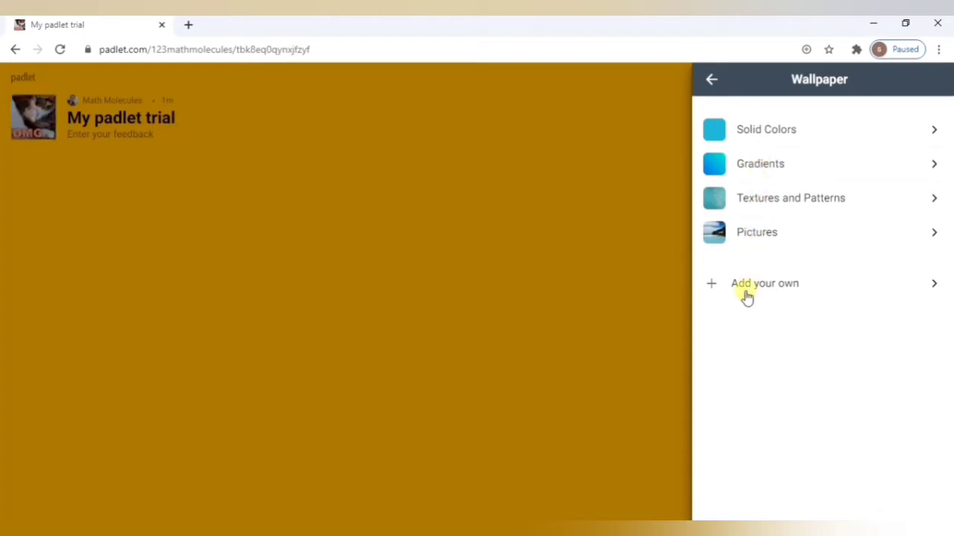
pyautogui.click(758, 165)
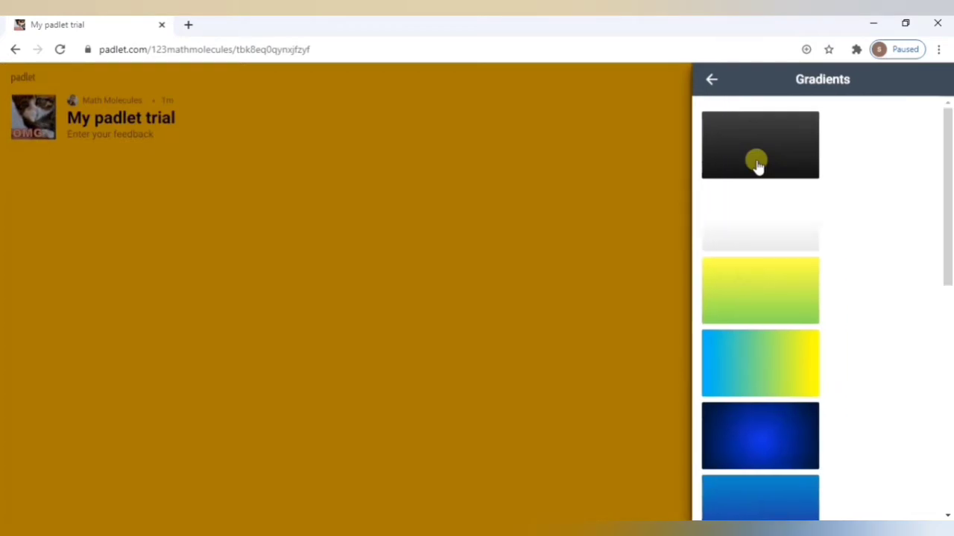
pyautogui.click(754, 365)
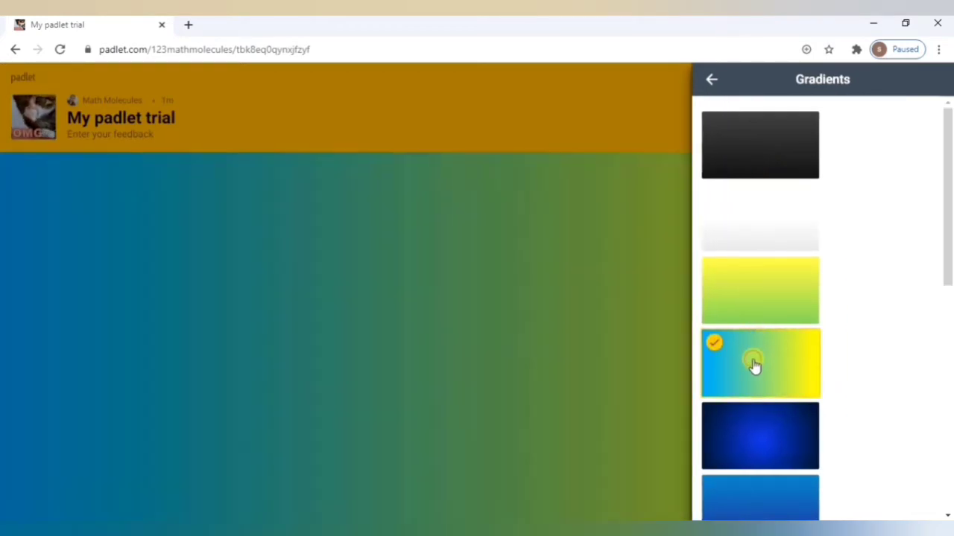
pyautogui.click(709, 82)
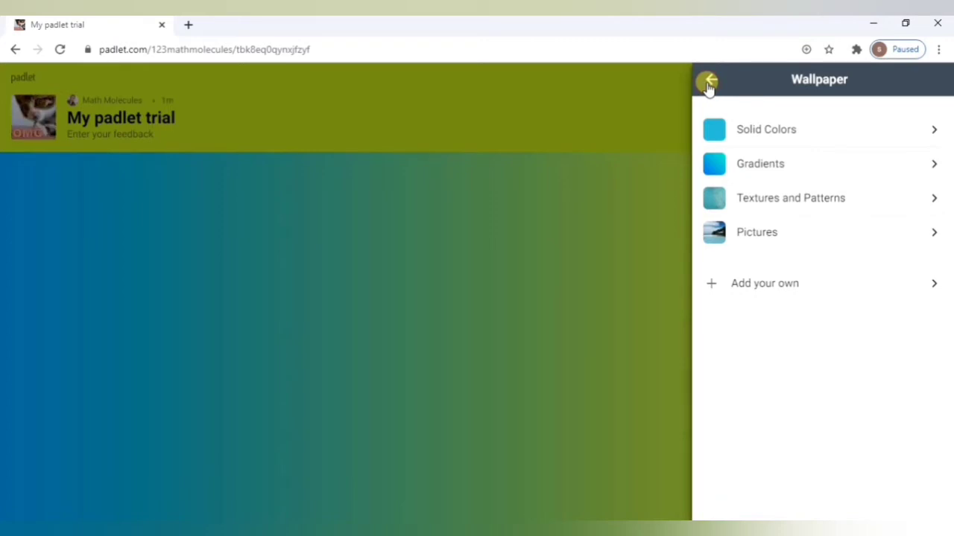
pyautogui.click(708, 82)
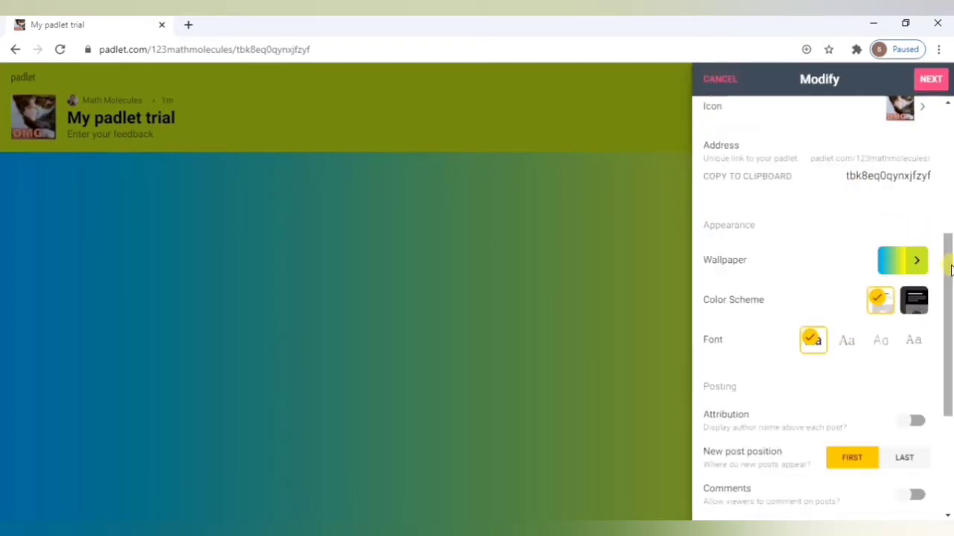
# - Turn on Attribution to display author names above posts, and set Reactions to Like
pyautogui.scroll(-2, 949, 265)
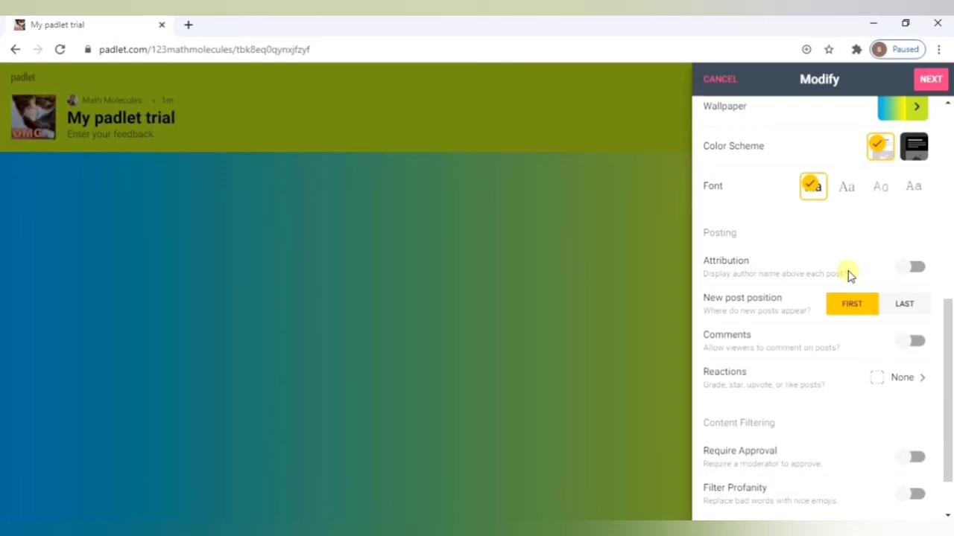
pyautogui.click(908, 270)
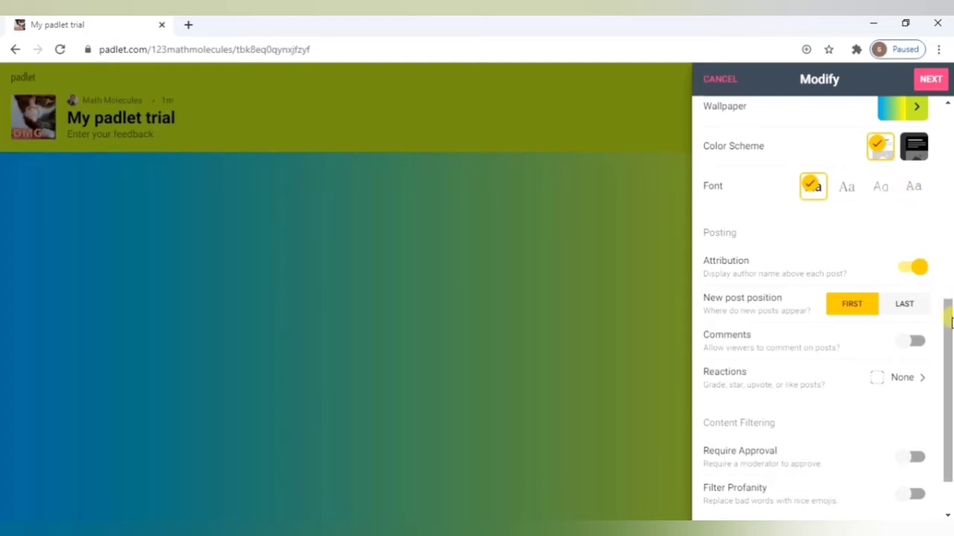
pyautogui.moveTo(948, 320); pyautogui.dragTo(948, 358)
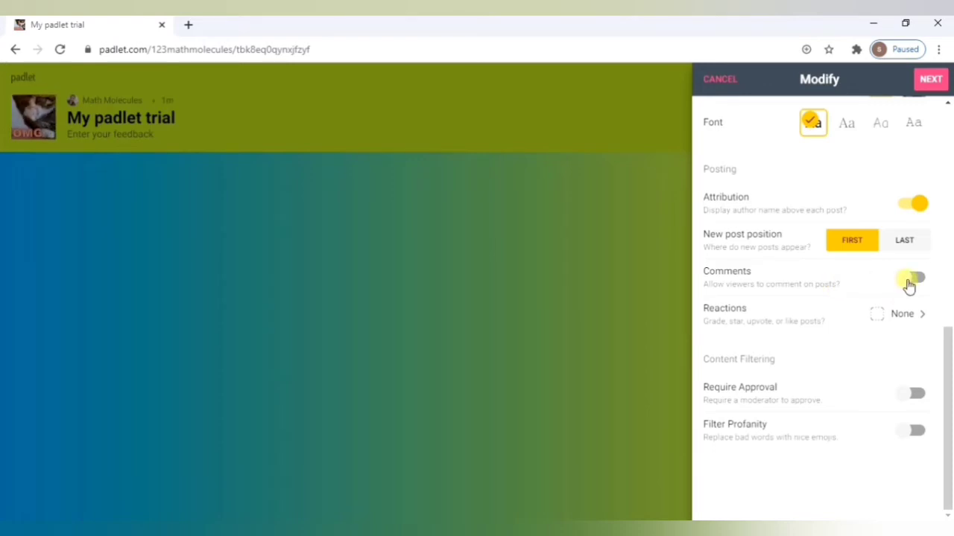
pyautogui.click(788, 320)
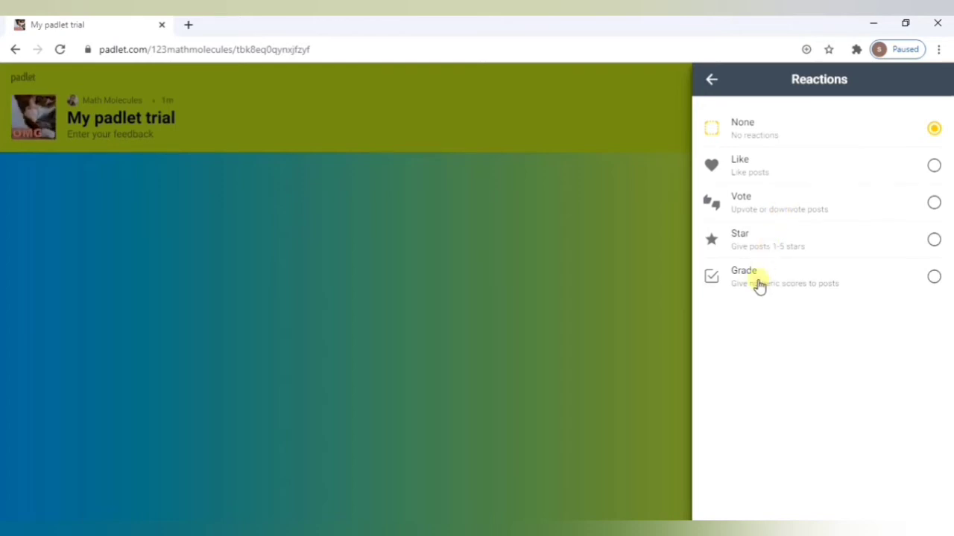
pyautogui.click(834, 172)
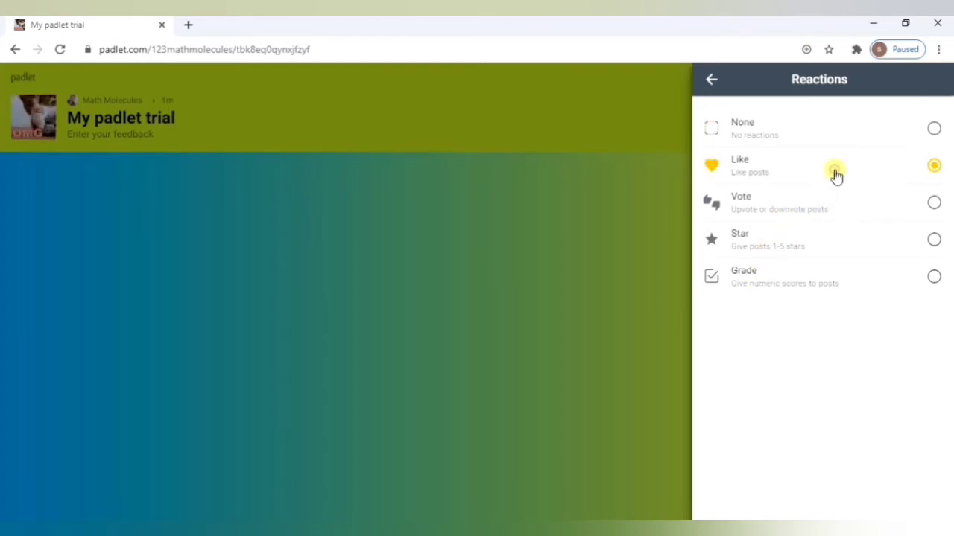
pyautogui.click(713, 80)
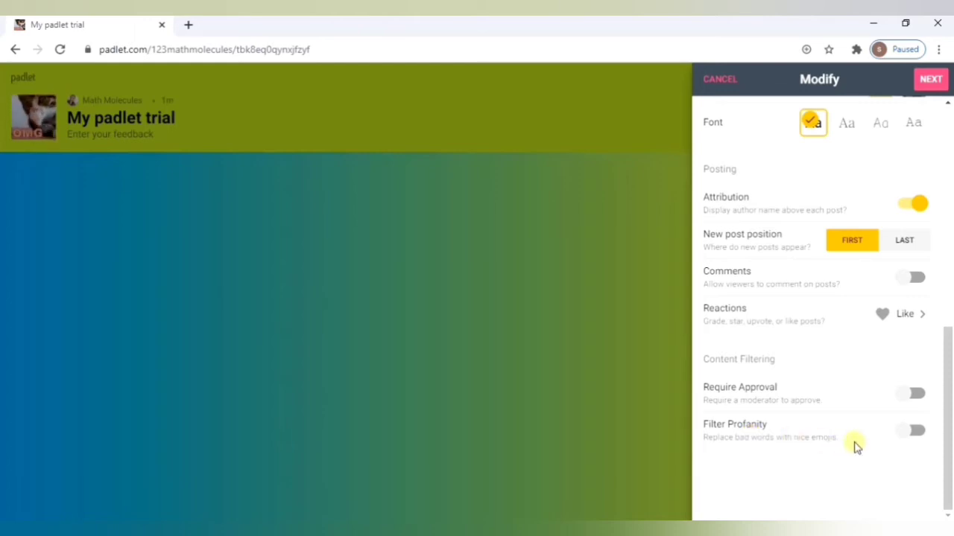
# - Turn on Filter Profanity and finish the padlet setup to start posting
pyautogui.click(910, 432)
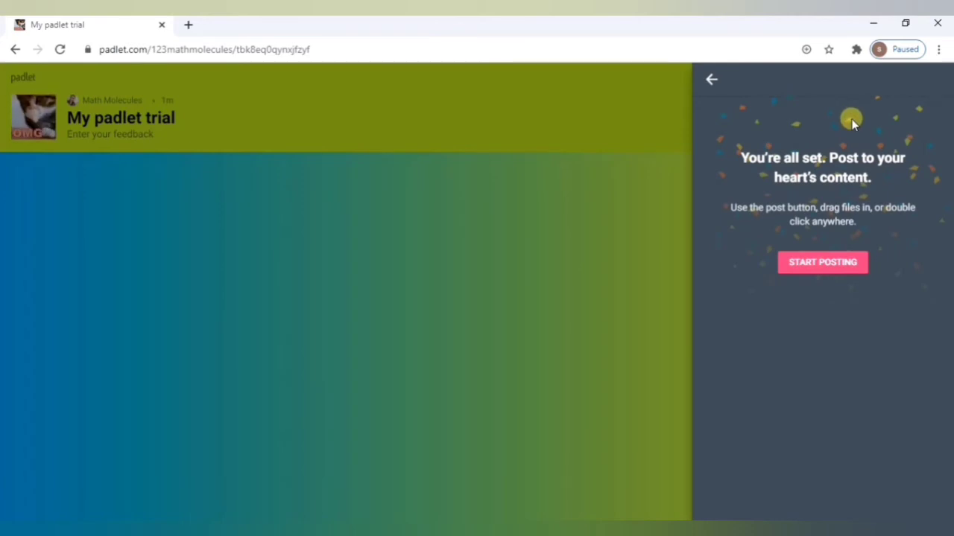
pyautogui.click(805, 265)
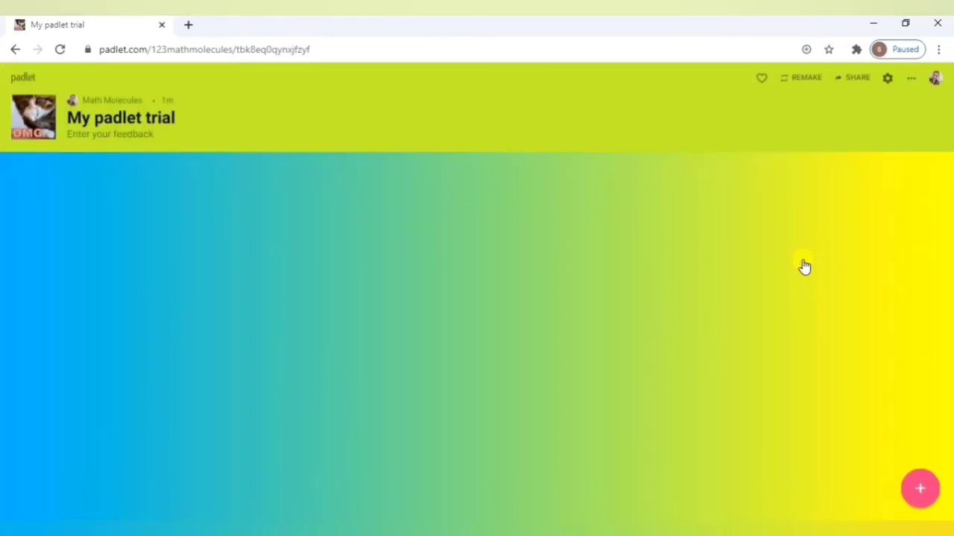
# - Add a new post on the wall titled "Enter your feedback" with the body left empty
pyautogui.doubleClick(456, 231)
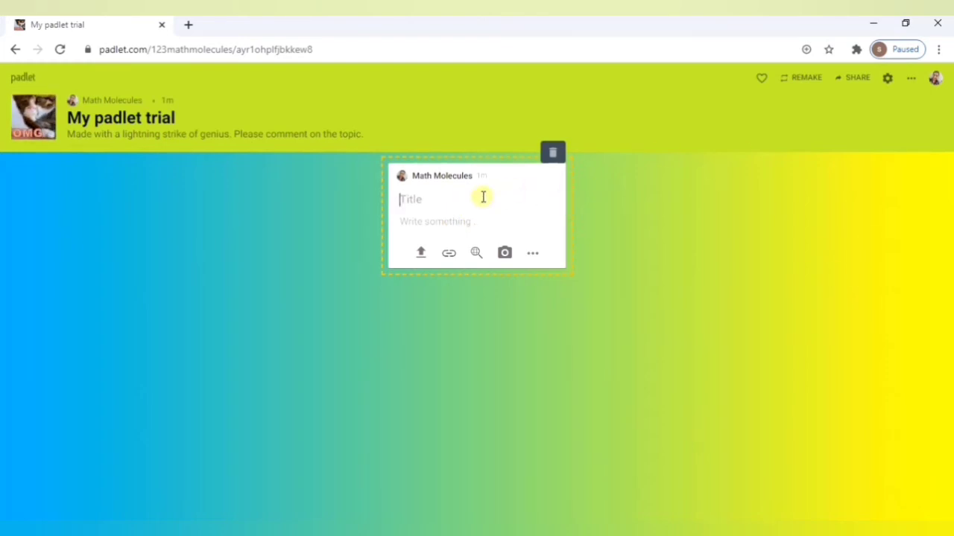
pyautogui.write('Ent')
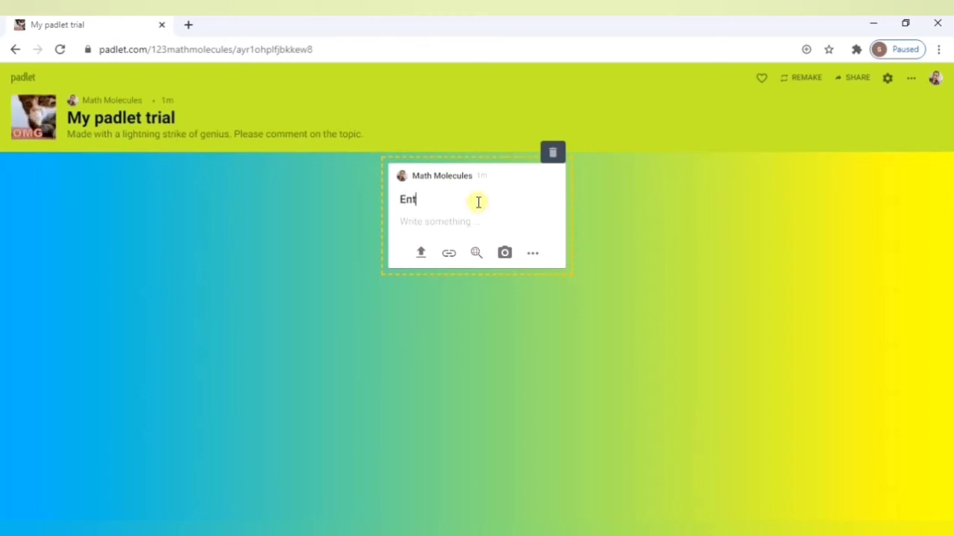
pyautogui.write('er your')
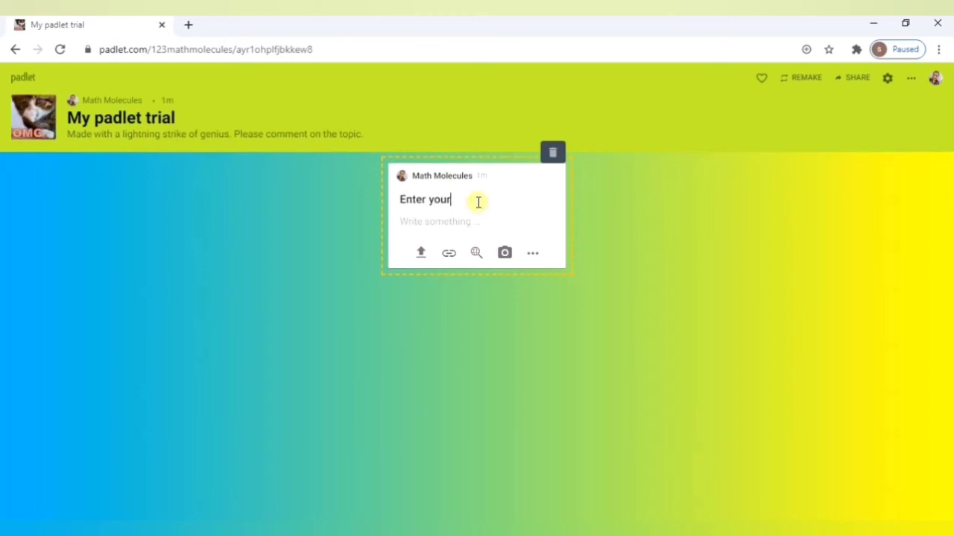
pyautogui.write(' feedba')
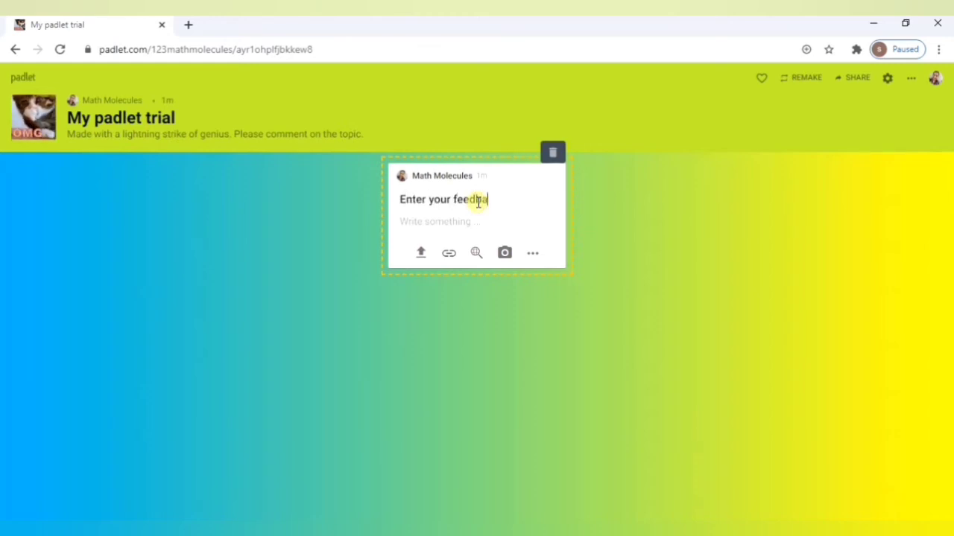
pyautogui.write('ck')
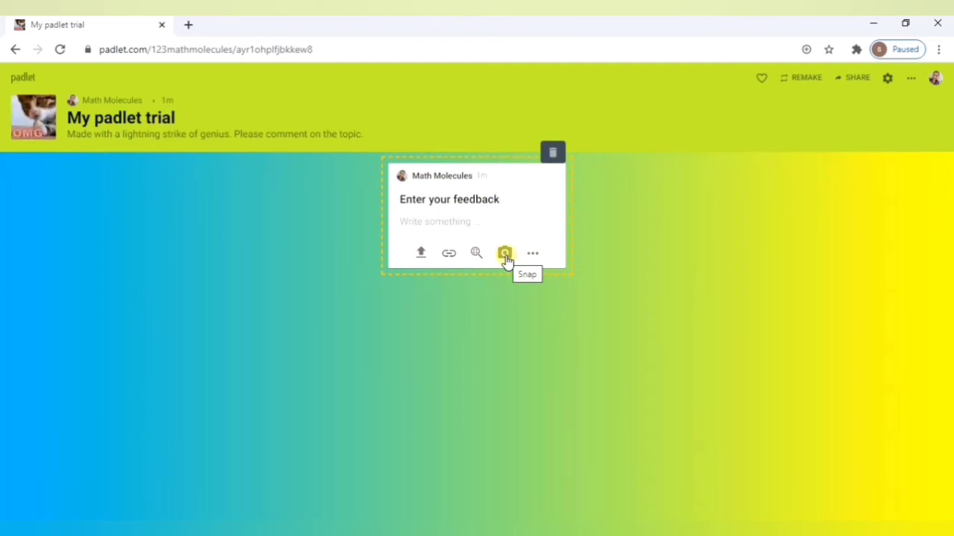
pyautogui.click(637, 272)
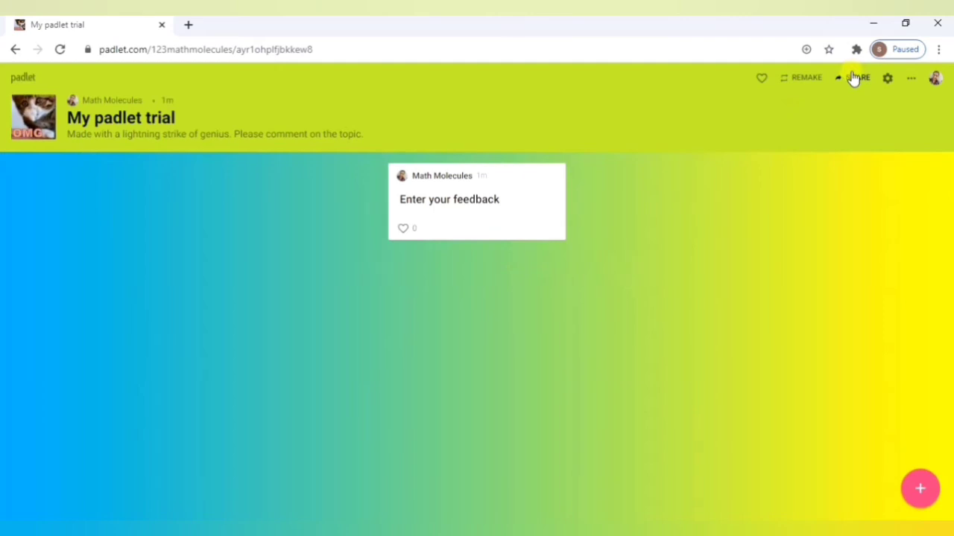
# - Review the padlet's privacy choices and the visitor permission levels, leaving Secret and Can write selected
pyautogui.click(854, 77)
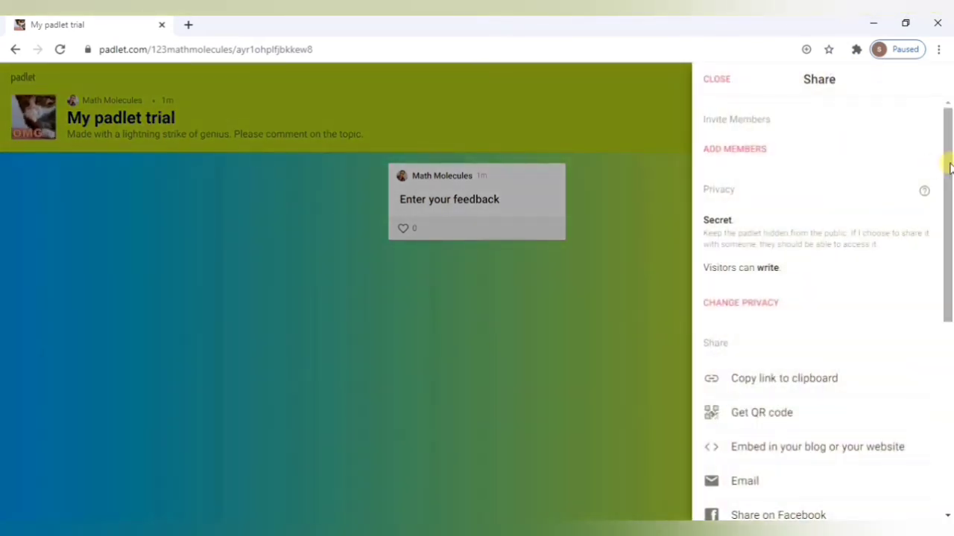
pyautogui.moveTo(950, 167); pyautogui.dragTo(950, 217)
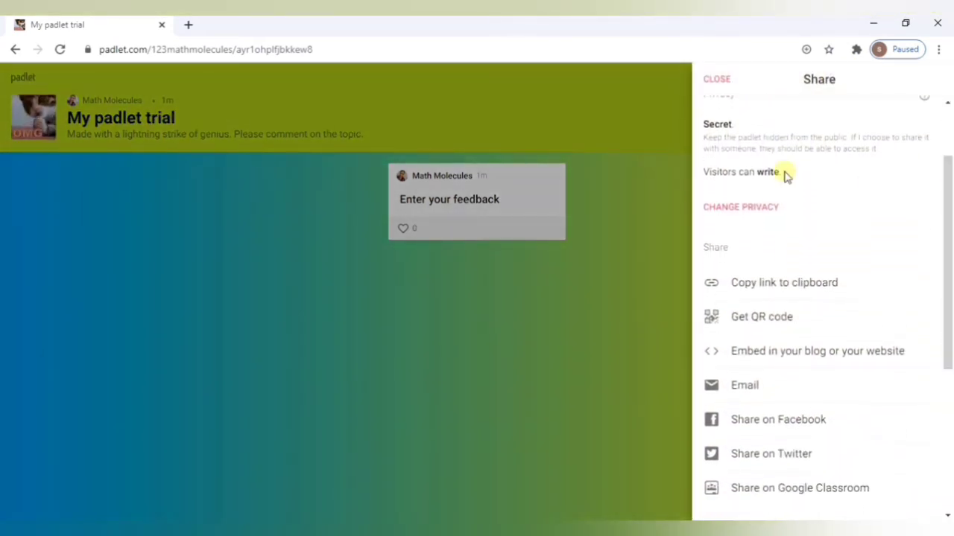
pyautogui.click(751, 207)
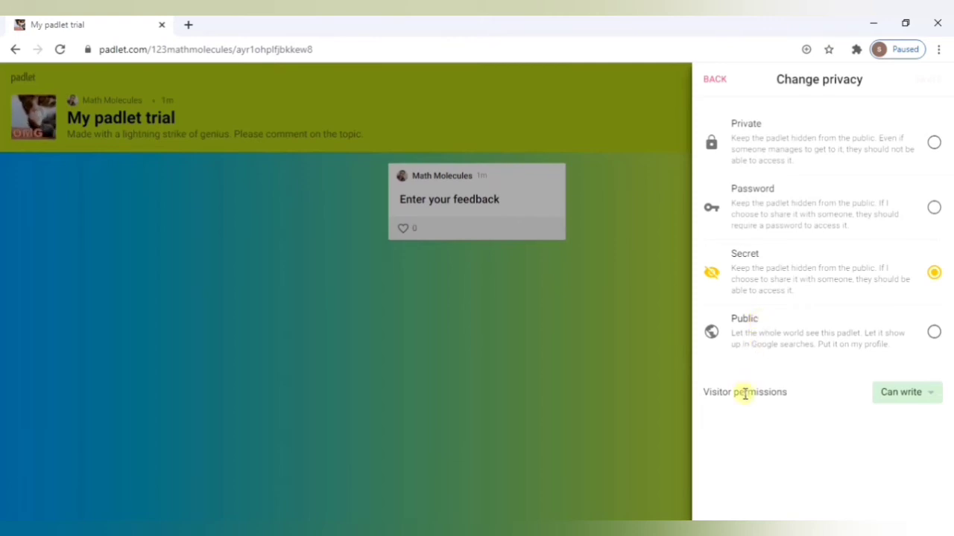
pyautogui.click(911, 397)
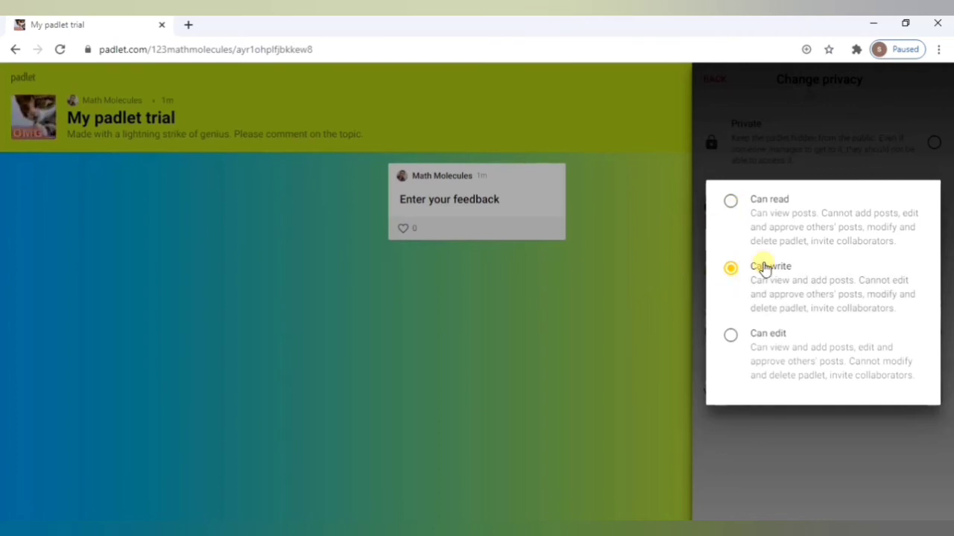
pyautogui.click(610, 364)
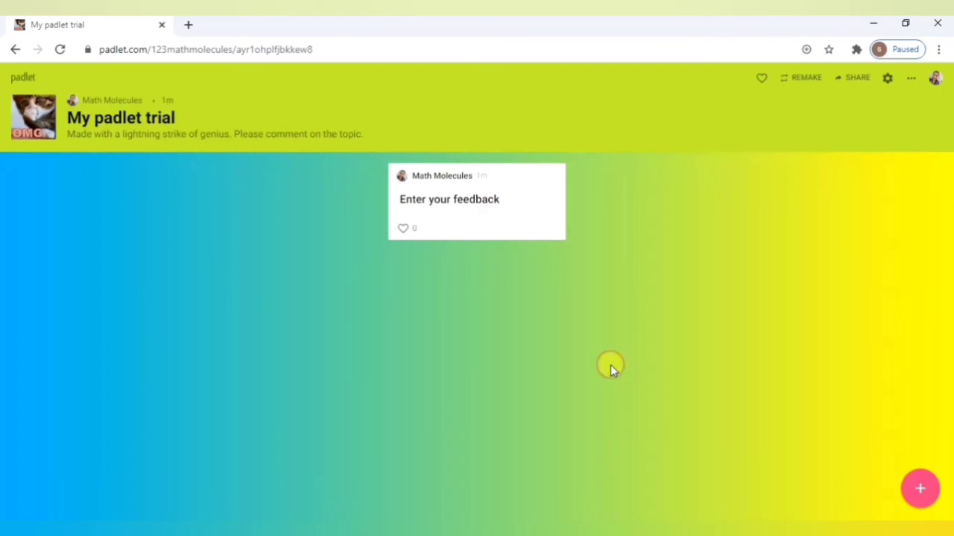
# - Look through the padlet's sharing and export options and copy its link to the clipboard
pyautogui.click(852, 79)
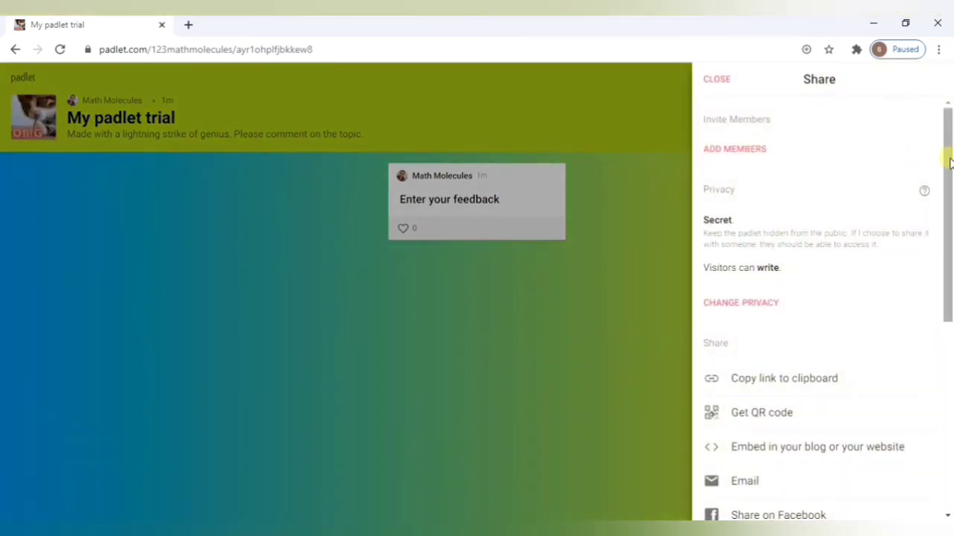
pyautogui.scroll(-3, 950, 163)
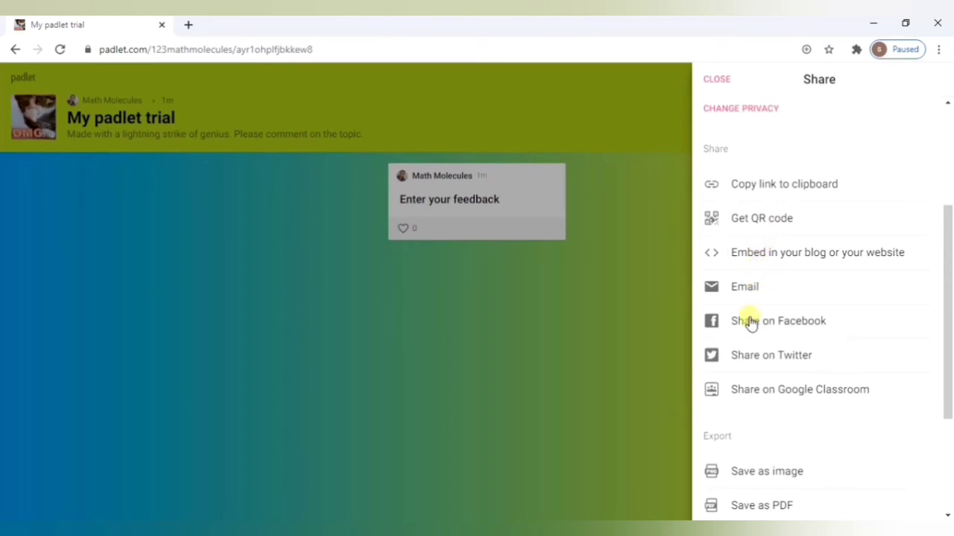
pyautogui.moveTo(947, 318); pyautogui.dragTo(947, 394)
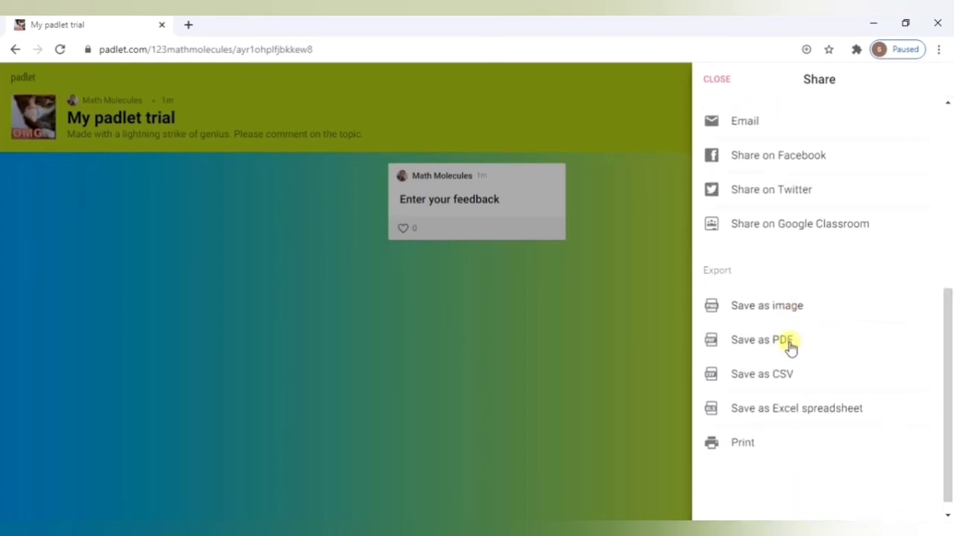
pyautogui.moveTo(947, 351); pyautogui.dragTo(944, 228)
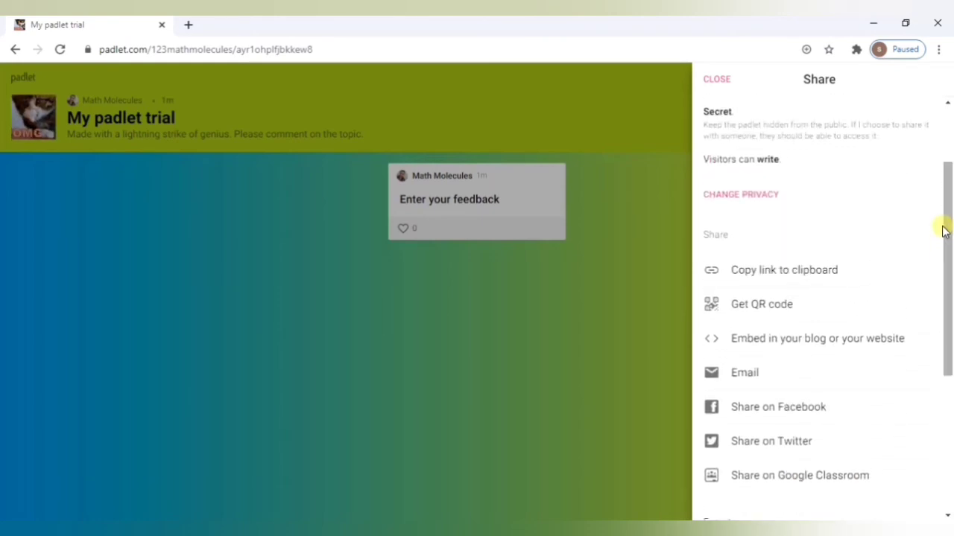
pyautogui.click(790, 272)
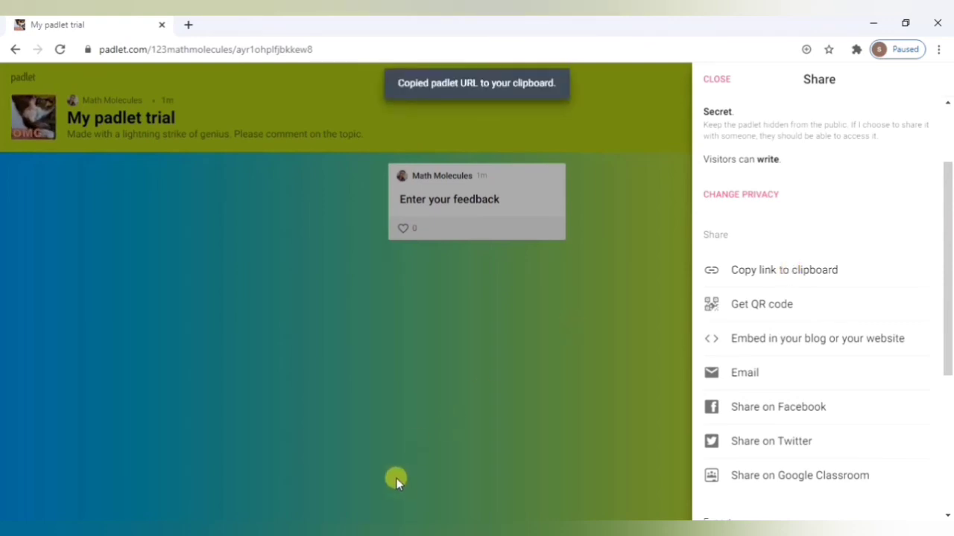
# - Switch to the Microsoft Edge window showing the shared padlet as a logged-out visitor and enlarge it over the owner's window
pyautogui.click(391, 530)
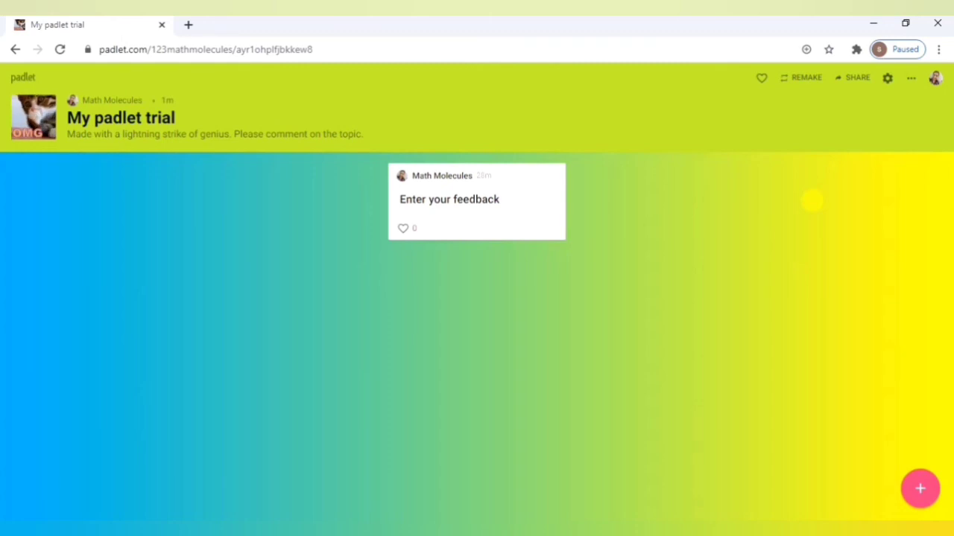
pyautogui.click(470, 520)
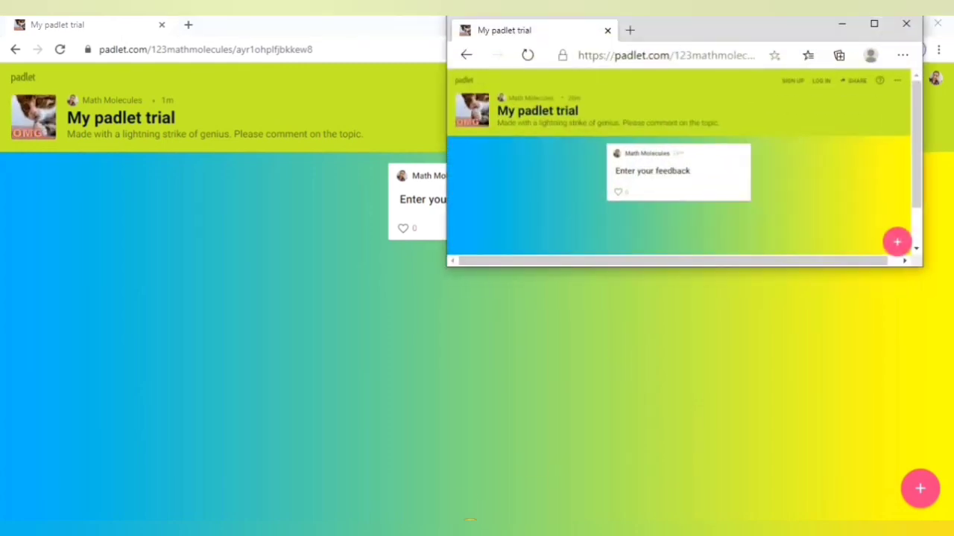
pyautogui.doubleClick(754, 25)
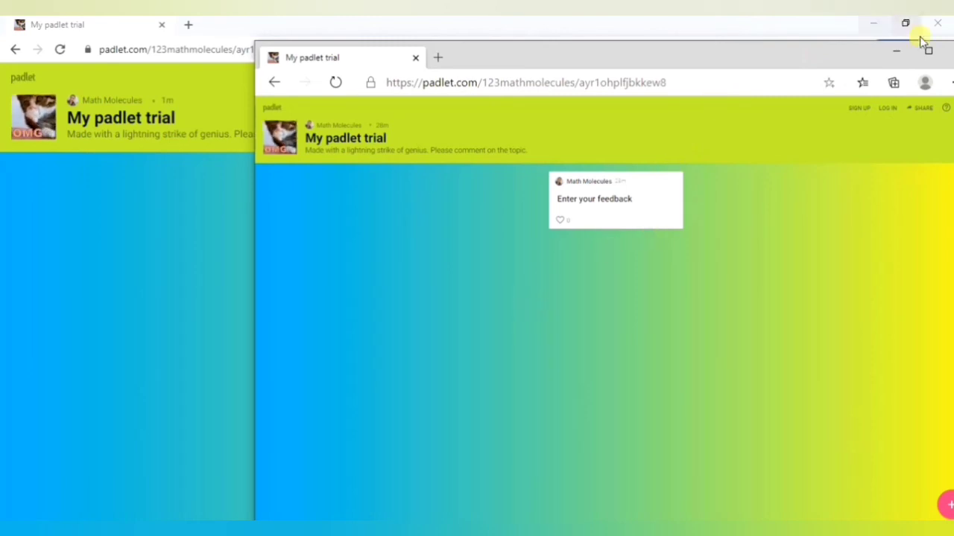
# - Add an anonymous visitor post titled "bvhjhjhvcjkcvkz" with the body left empty
pyautogui.doubleClick(657, 371)
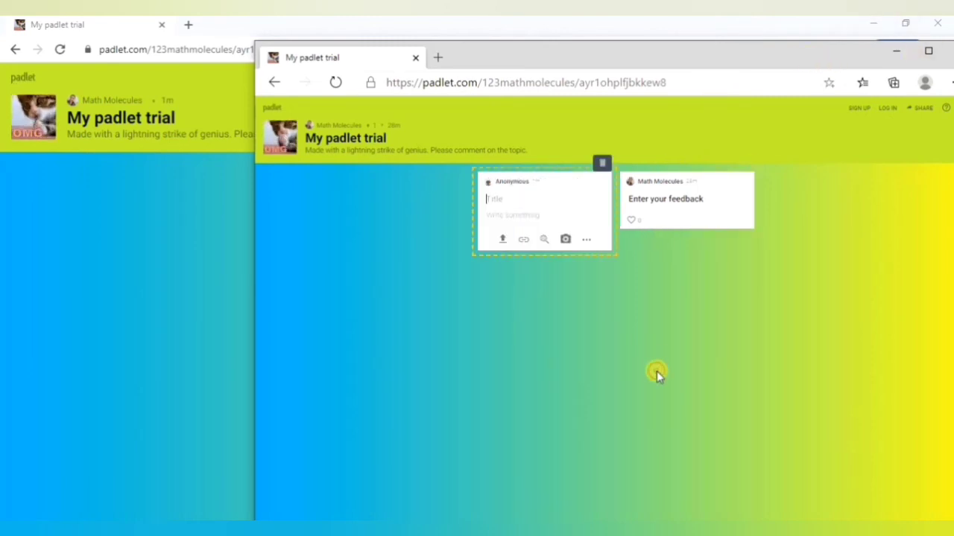
pyautogui.write('bvhjhjhvcjkcvkz')
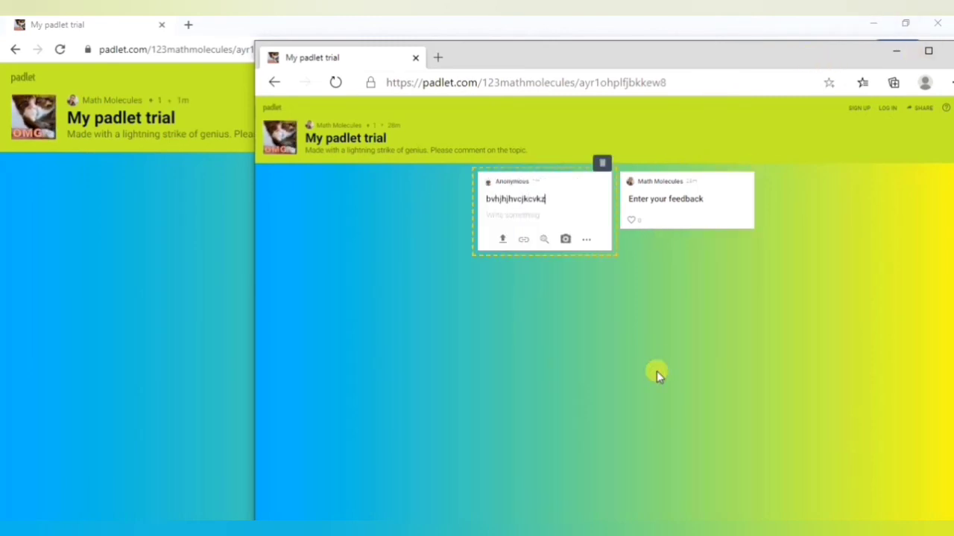
pyautogui.click(536, 331)
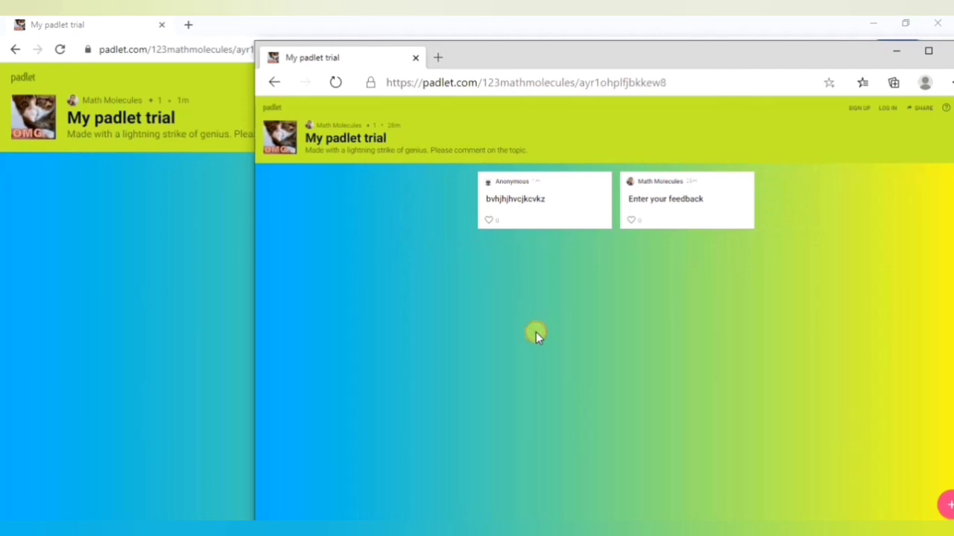
# - Add another anonymous visitor post titled "hi" with the body left empty
pyautogui.doubleClick(536, 332)
pyautogui.write('gu')
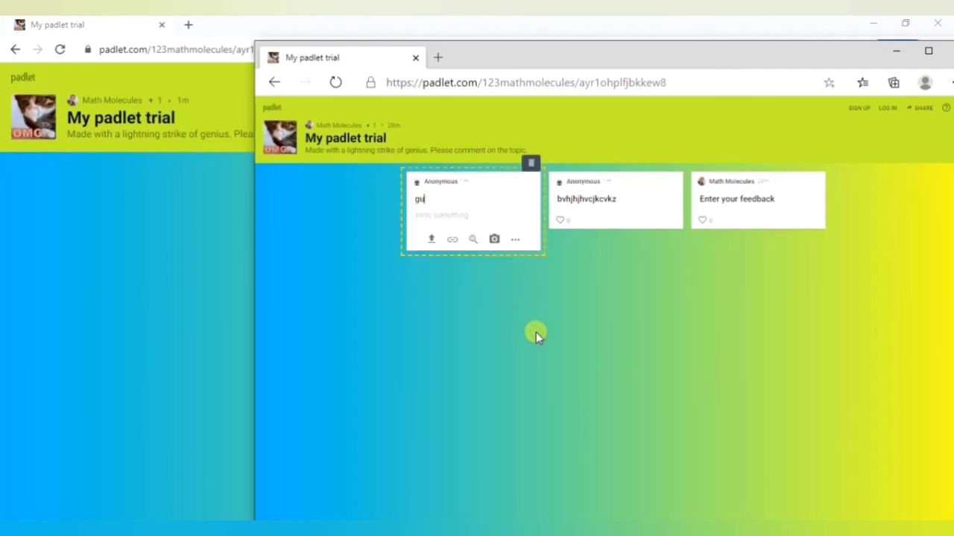
pyautogui.press('BackSpace')
pyautogui.press('BackSpace')
pyautogui.write('hi')
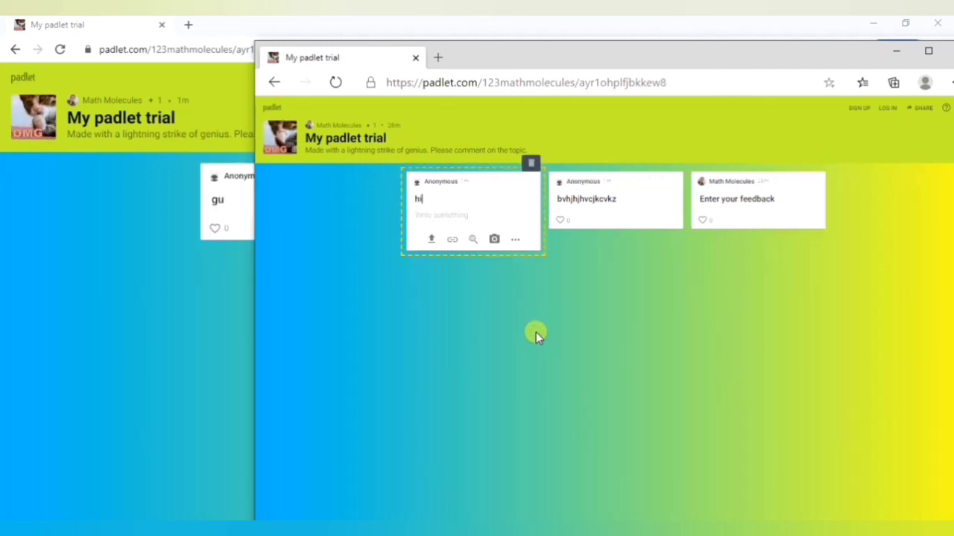
pyautogui.click(575, 362)
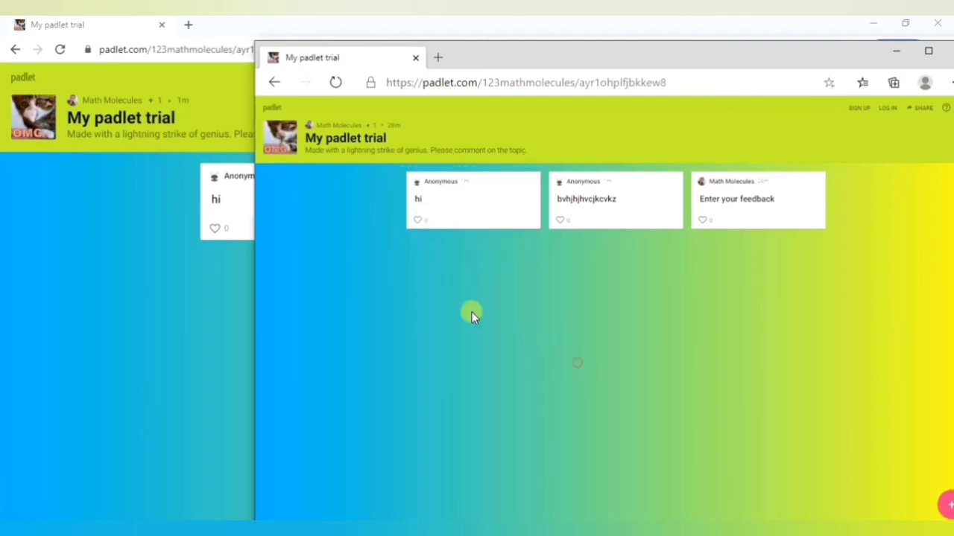
# - Offset the two browser windows, enter an anonymous visitor post titled "hhdjkcxhkjzxzj", and return to the owner's window to view the posts
pyautogui.moveTo(560, 62); pyautogui.dragTo(705, 62)
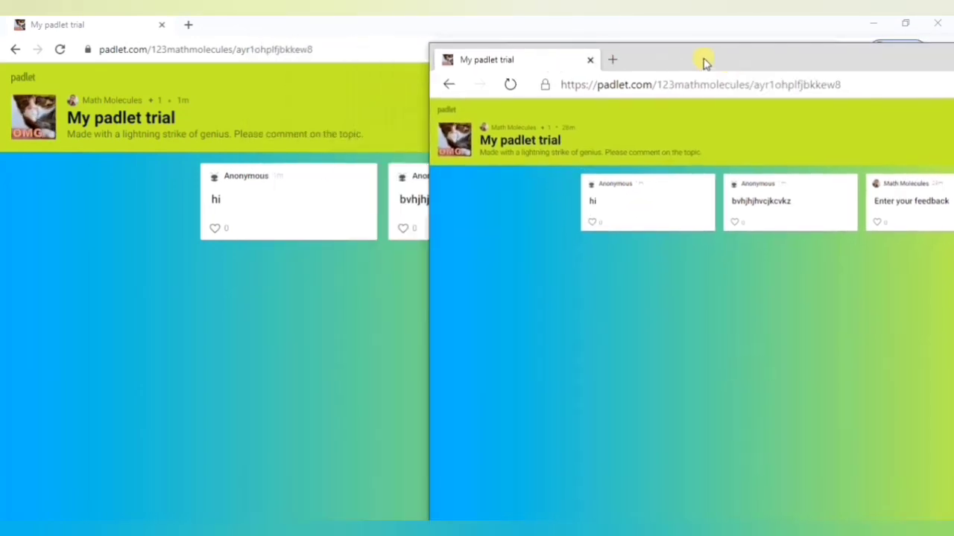
pyautogui.moveTo(608, 26); pyautogui.dragTo(511, 43)
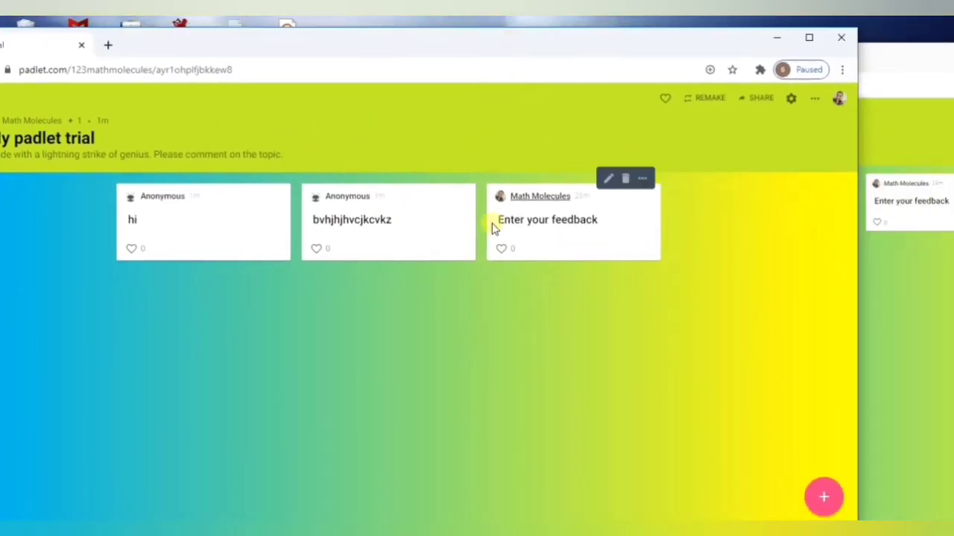
pyautogui.doubleClick(934, 321)
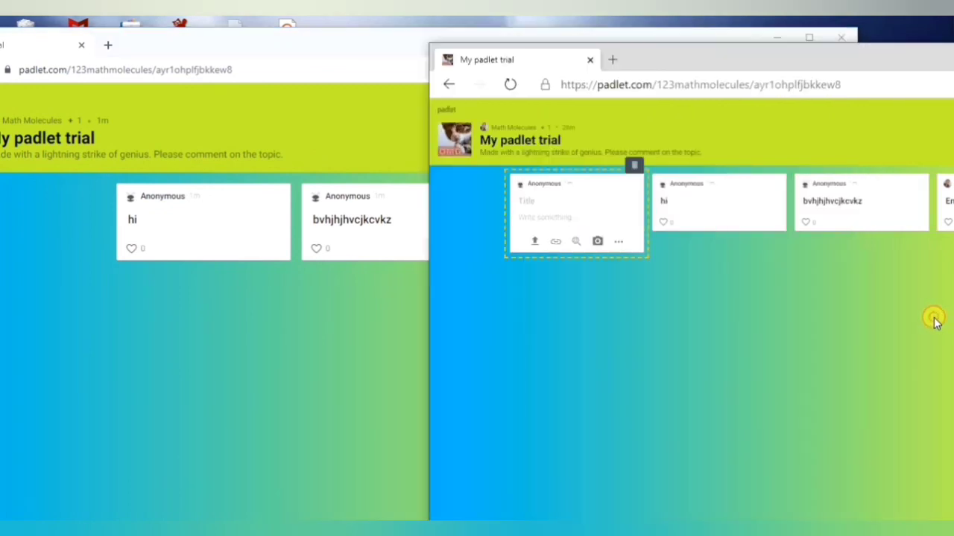
pyautogui.write('hhdjkcxhkjzxzj')
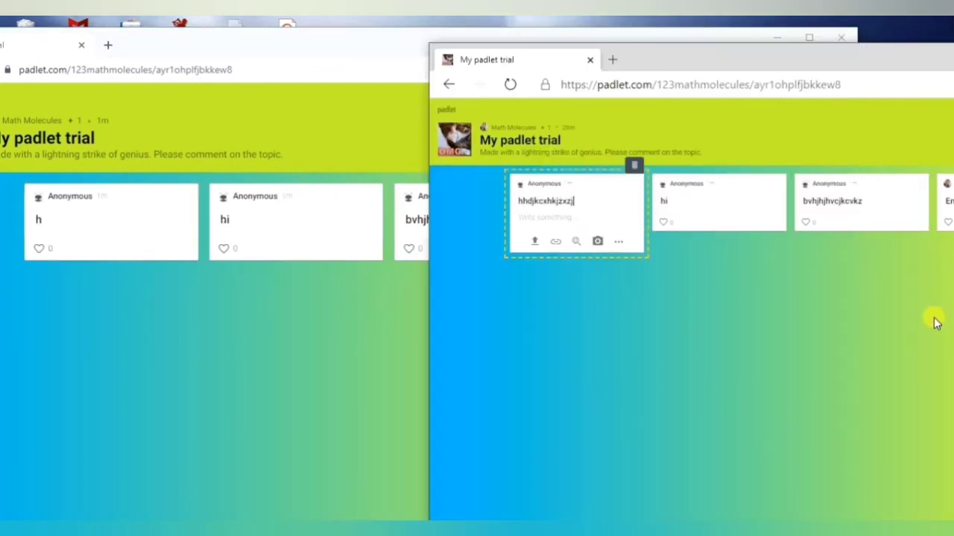
pyautogui.click(385, 50)
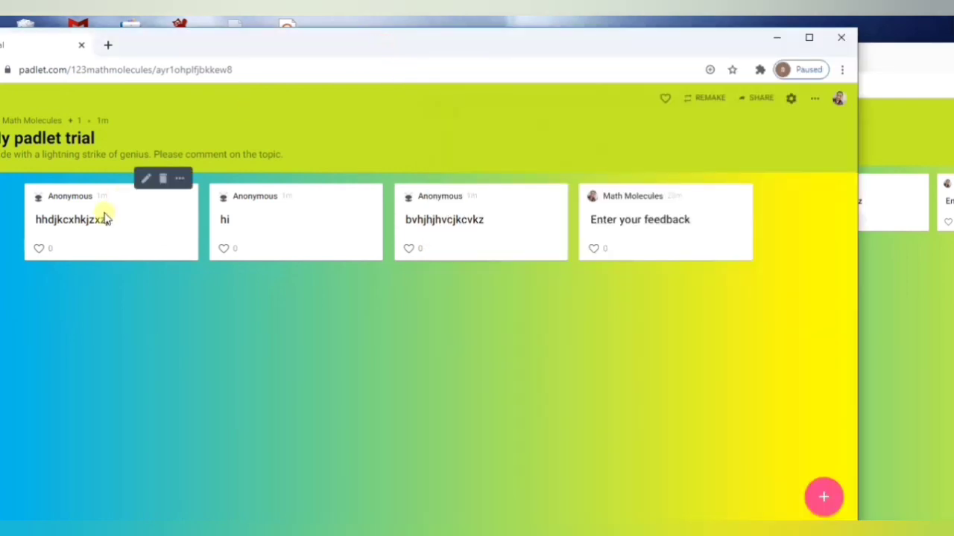
pyautogui.moveTo(503, 251)
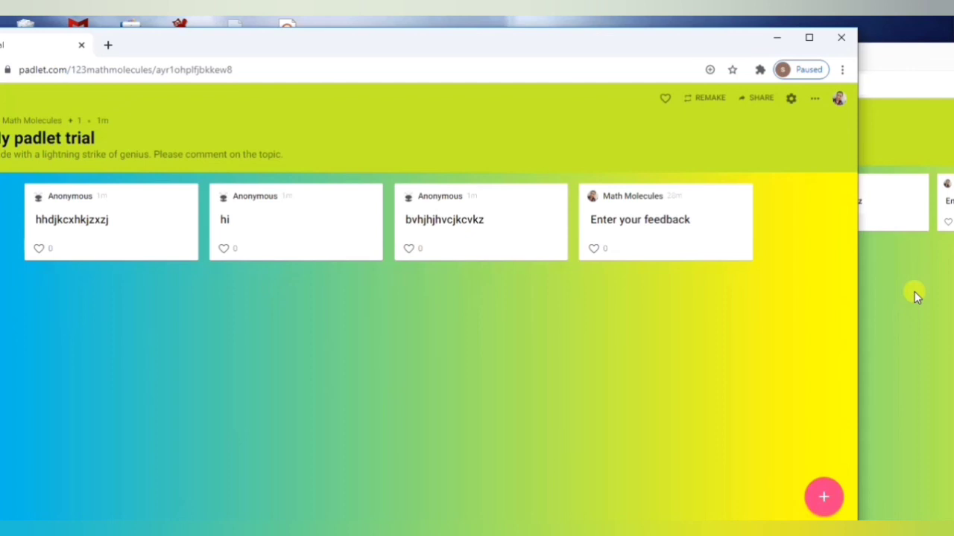
# - Close the owner's browser window and maximize the visitor's Edge window
pyautogui.click(842, 38)
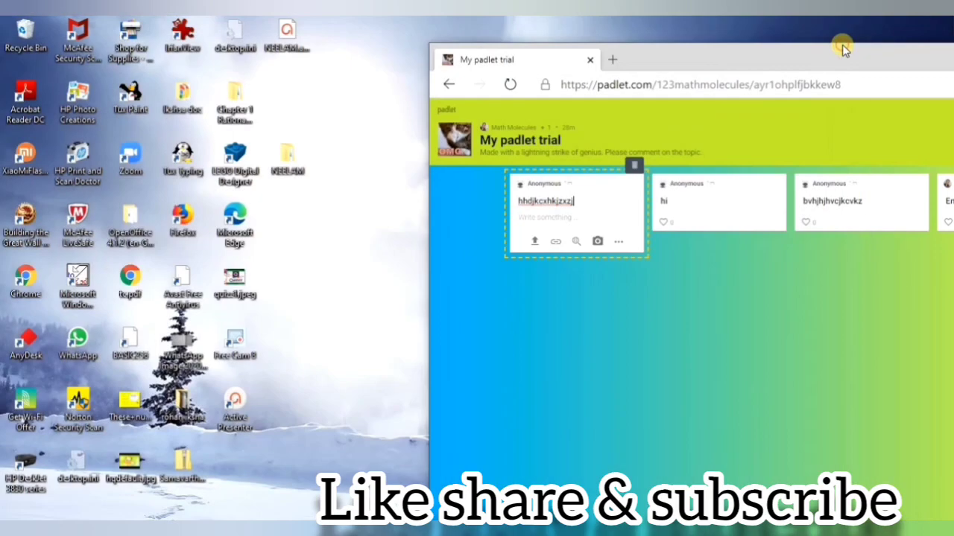
pyautogui.moveTo(842, 52); pyautogui.dragTo(568, 77)
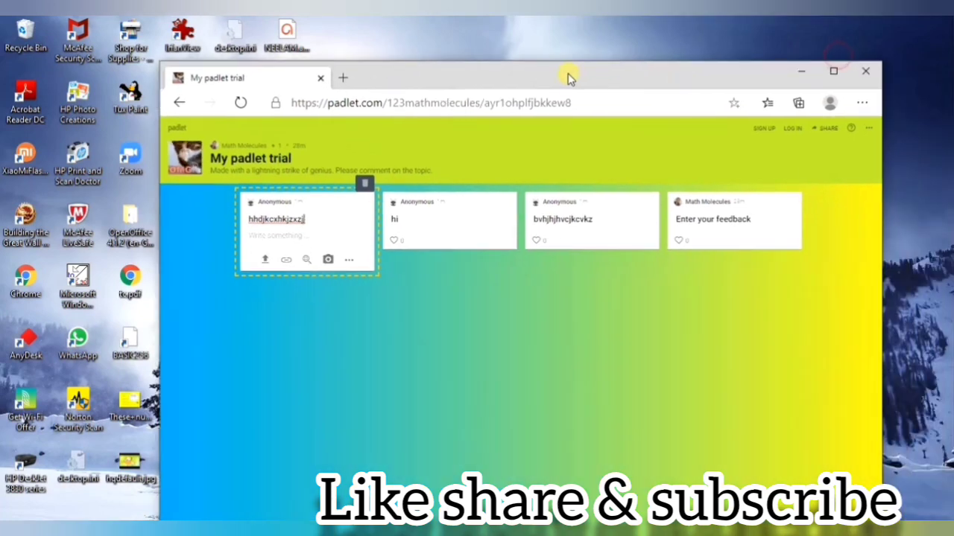
pyautogui.click(834, 71)
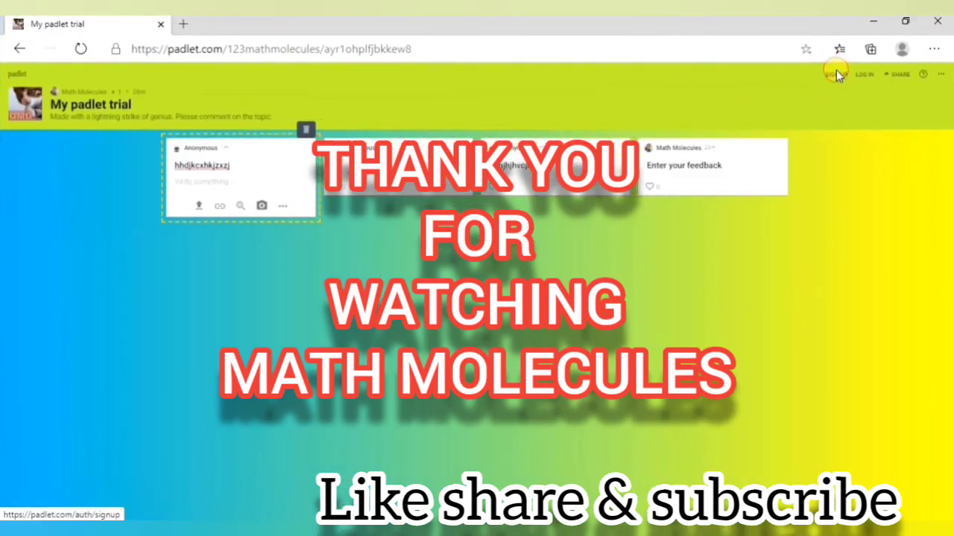